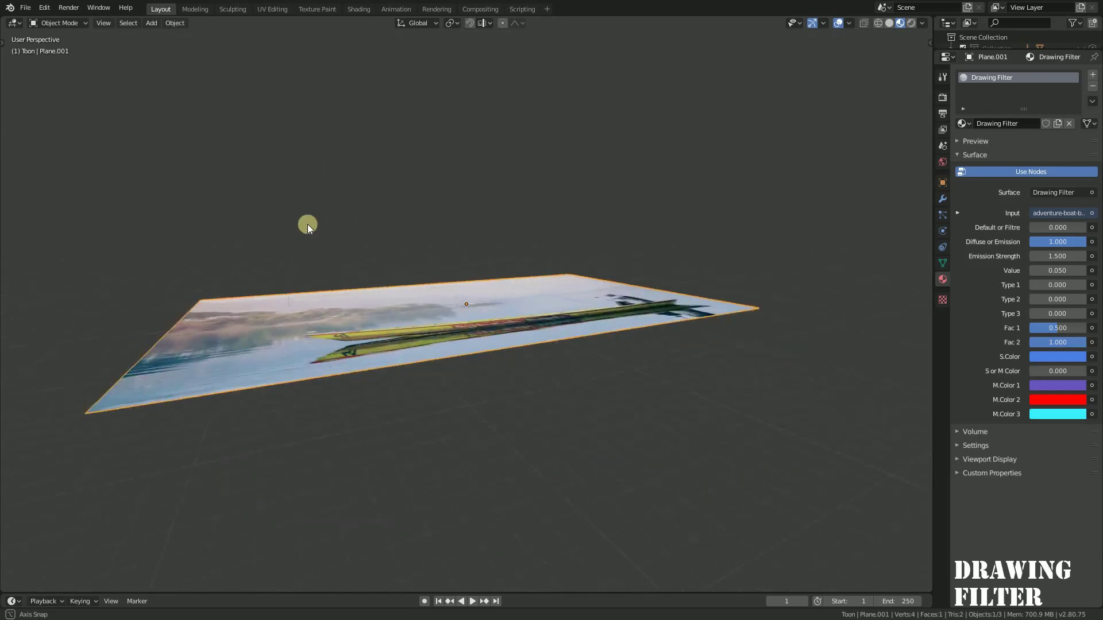
- View the boat photo through the scene camera with overlays hidden, zoomed in to fill the viewport
middle_click_drag(395, 222, 557, 160)
key("KP_0")
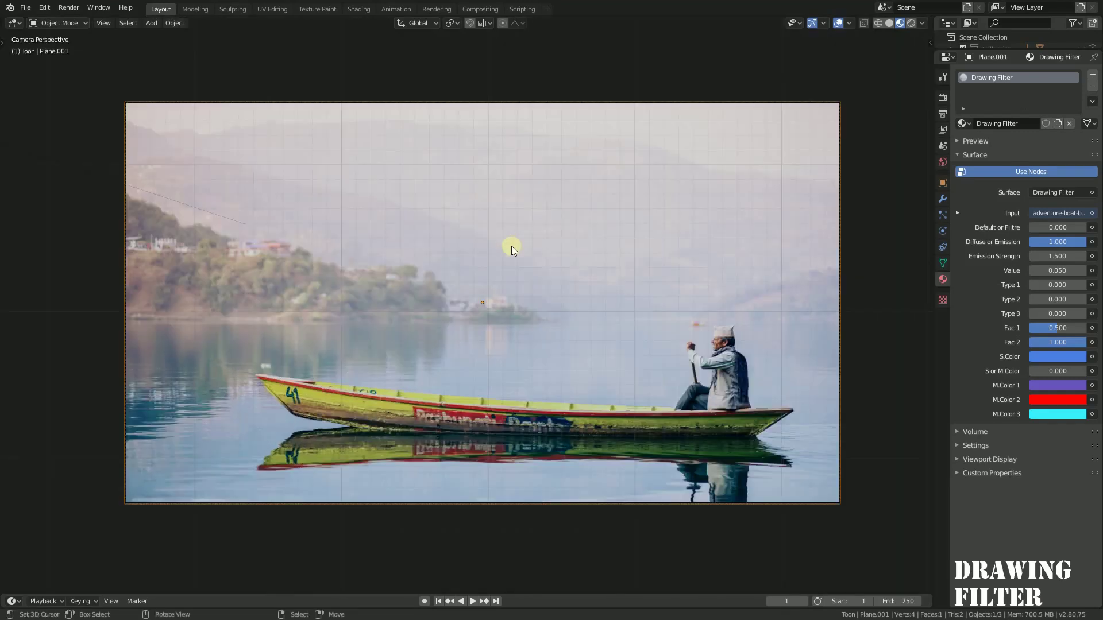
left_click(839, 23)
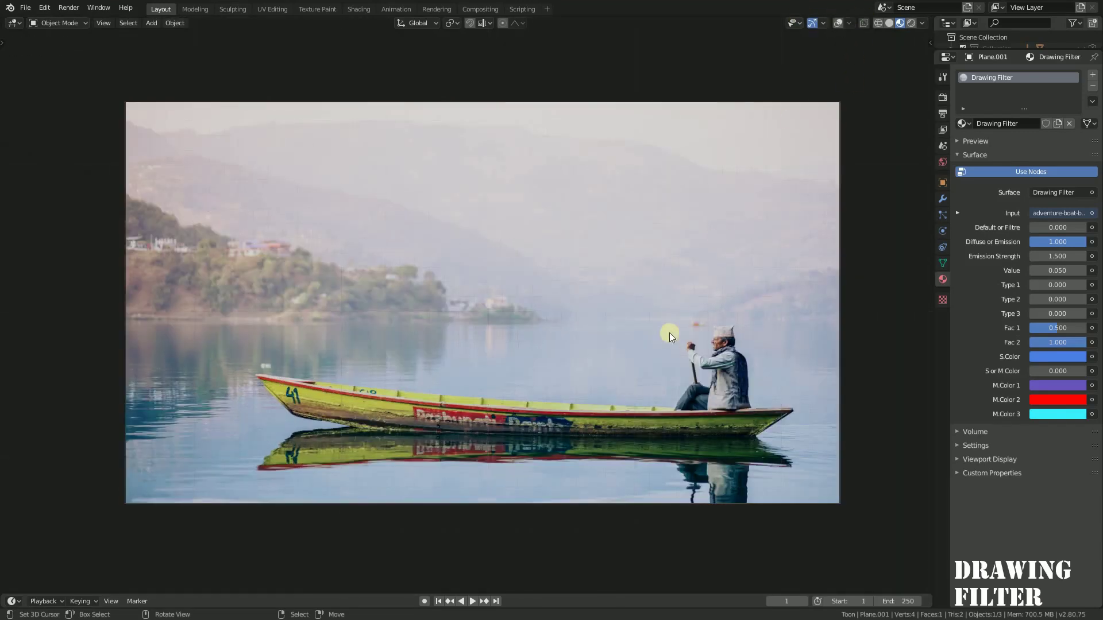
scroll(680, 311, "up", 1)
scroll(677, 304, "up", 1)
middle_click_drag(791, 326, 764, 324, "shift")
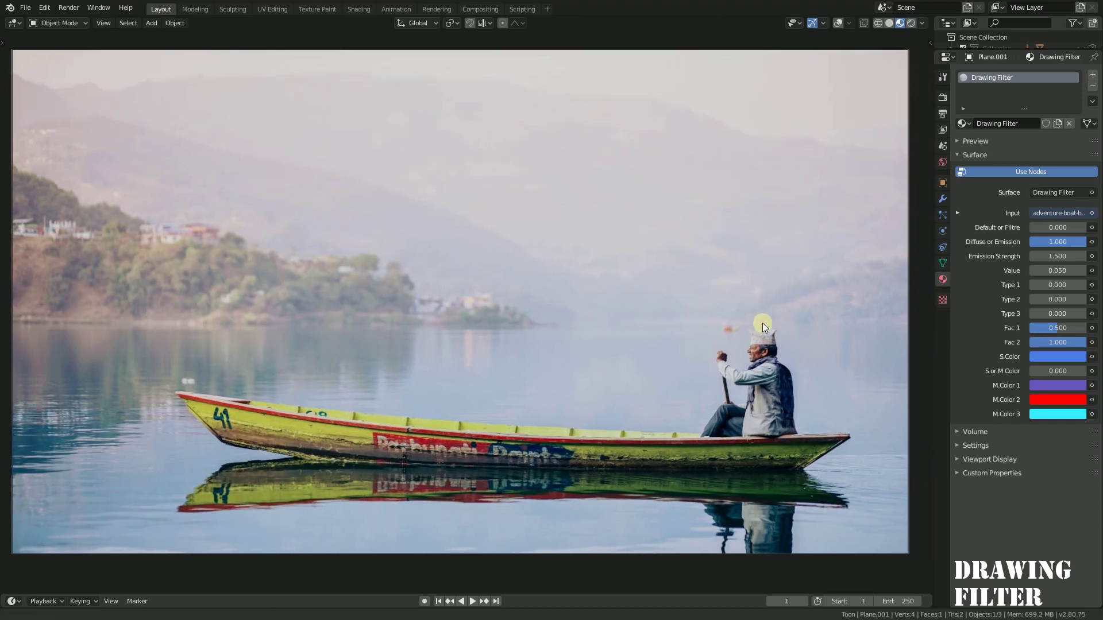
scroll(777, 322, "up", 1)
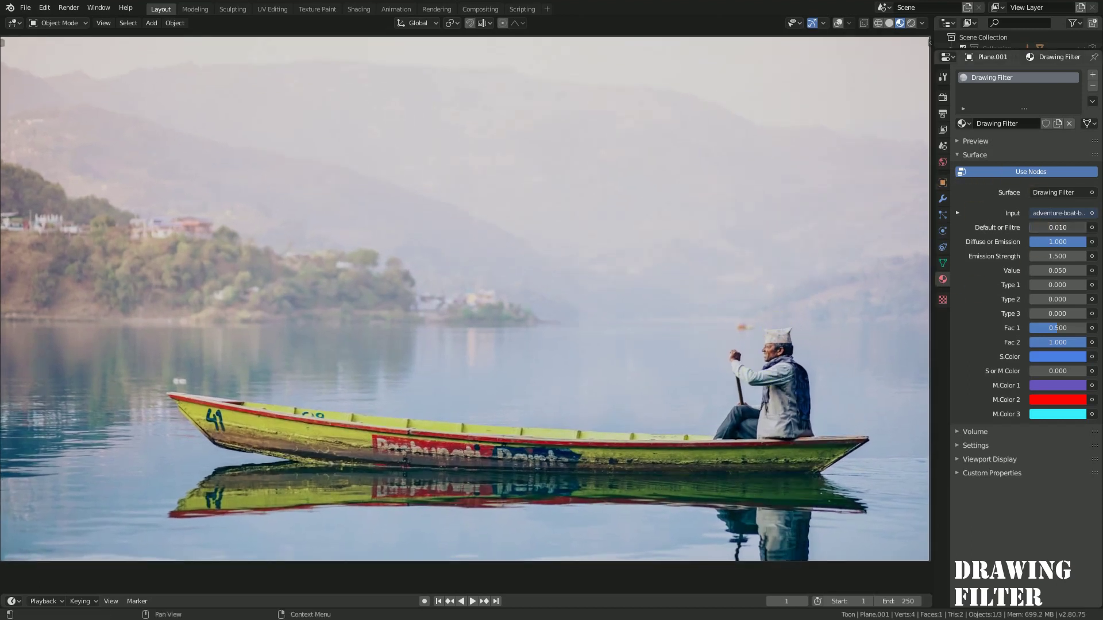
- Set Default or Filtre to 1.000 to invert the photo, then refit the camera image
left_click_drag(1043, 227, 1083, 228)
mouse_move(728, 370)
middle_mouse_down("shift")
mouse_move(692, 340)
mouse_move(633, 332)
middle_mouse_up("shift")
scroll(690, 324, "up", 1)
scroll(688, 288, "up", 1)
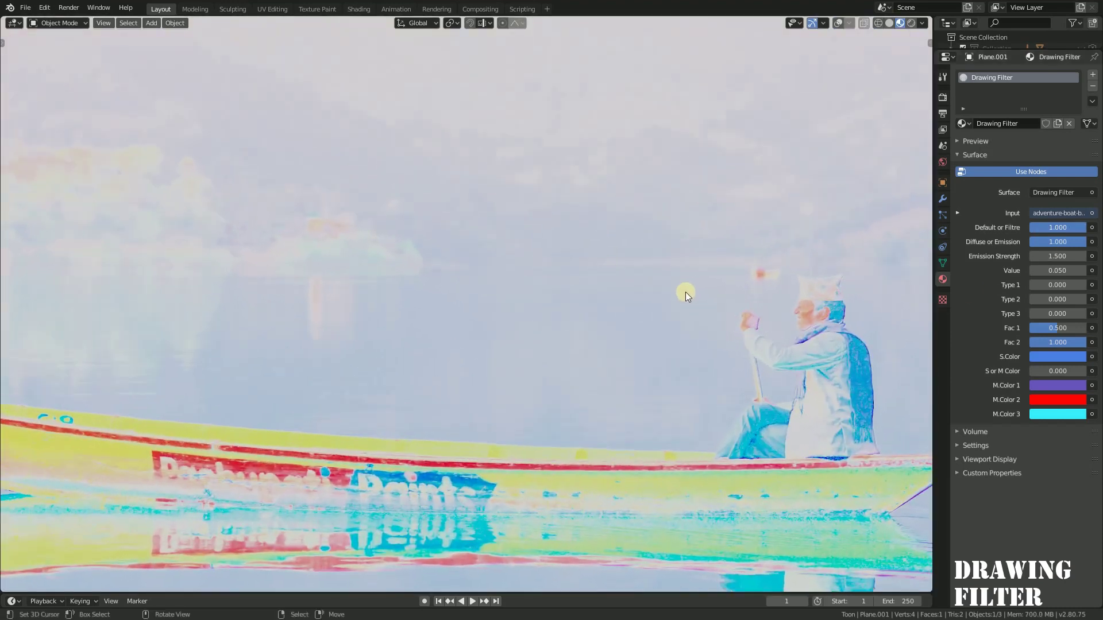
mouse_move(256, 258)
middle_mouse_down("shift")
mouse_move(601, 326)
mouse_move(817, 387)
middle_mouse_up("shift")
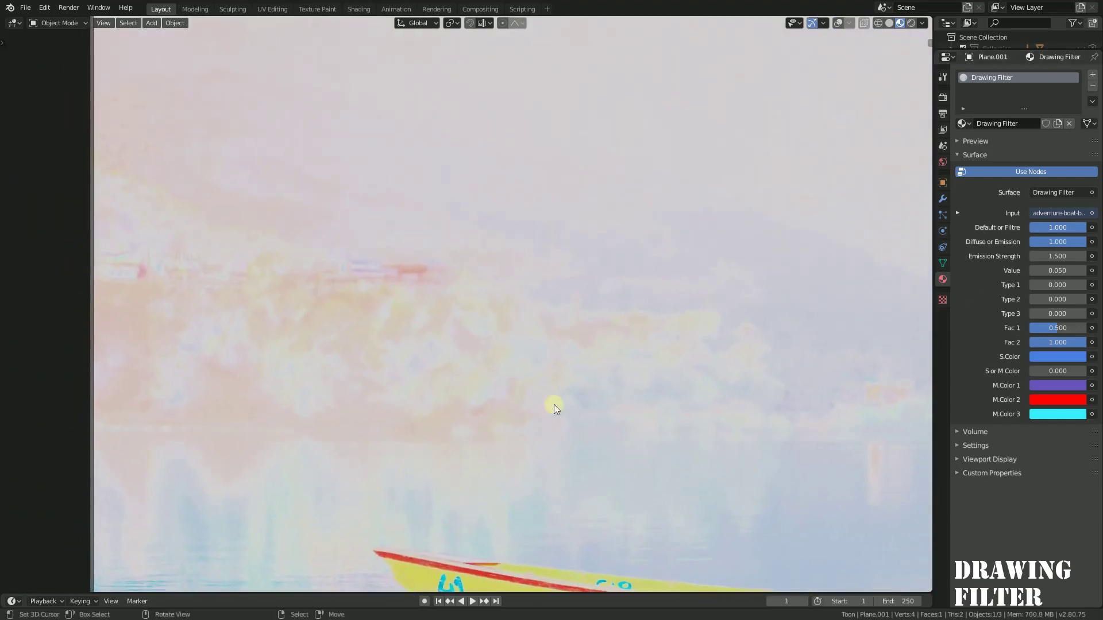
scroll(493, 350, "up", 1)
scroll(506, 310, "up", 1)
scroll(502, 363, "down", 3)
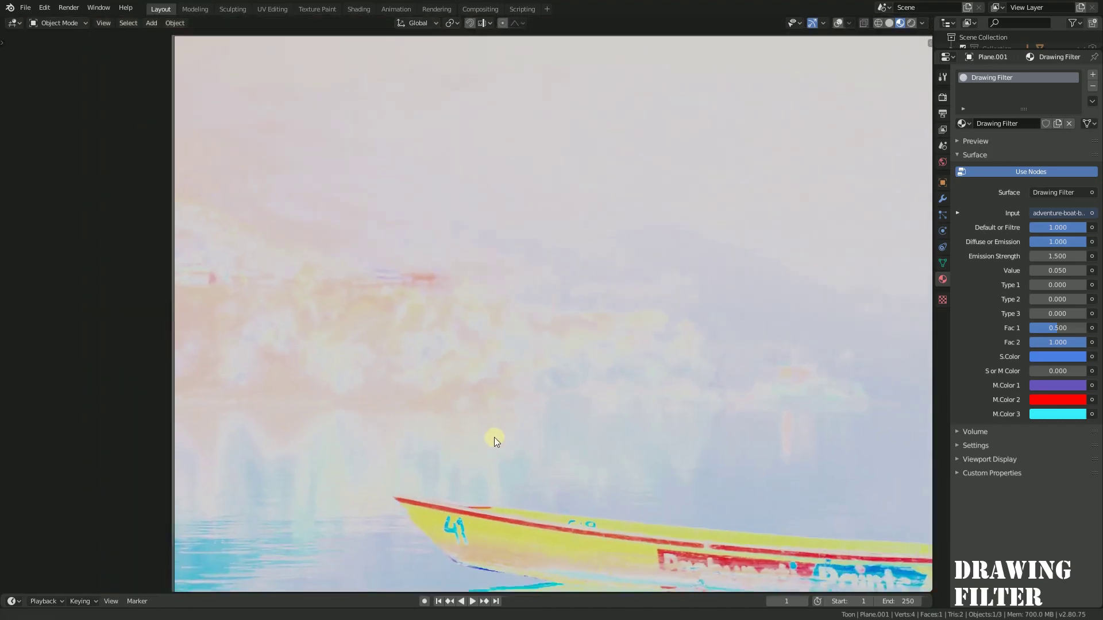
key("Home")
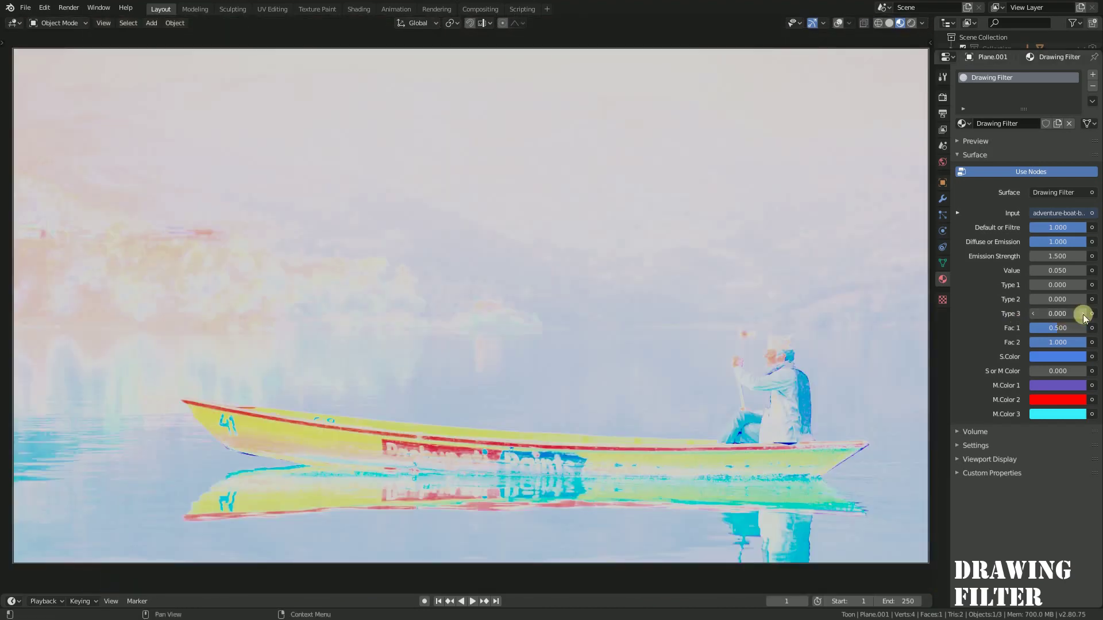
- Step Type 3 up through 0.100, 0.200, 0.300 and 0.400
left_click(1084, 316)
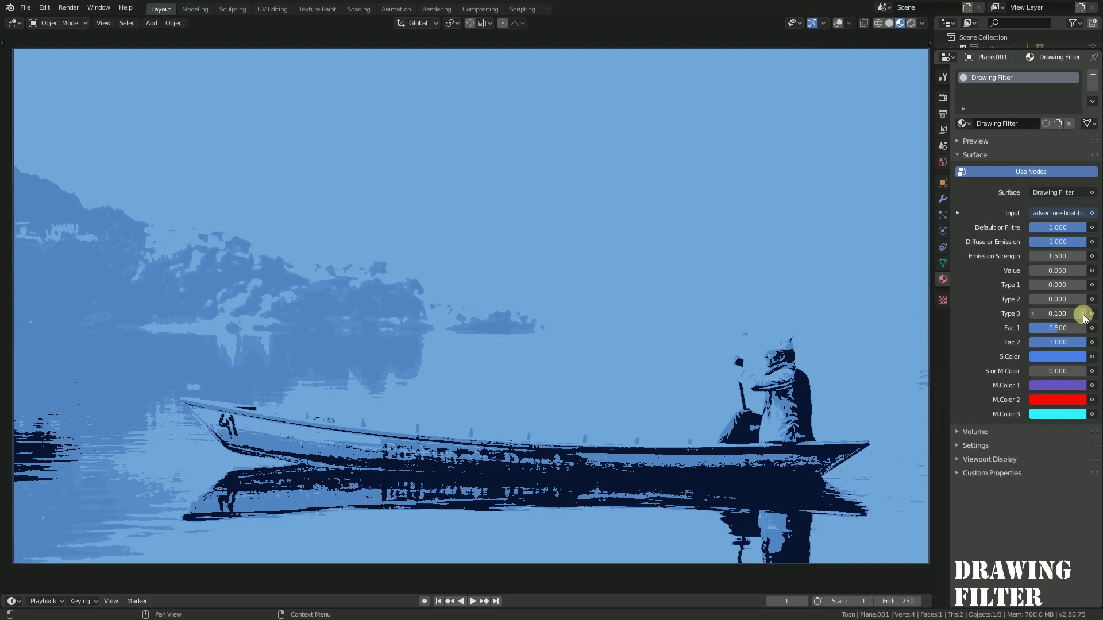
left_click(1084, 316)
left_click(1084, 316)
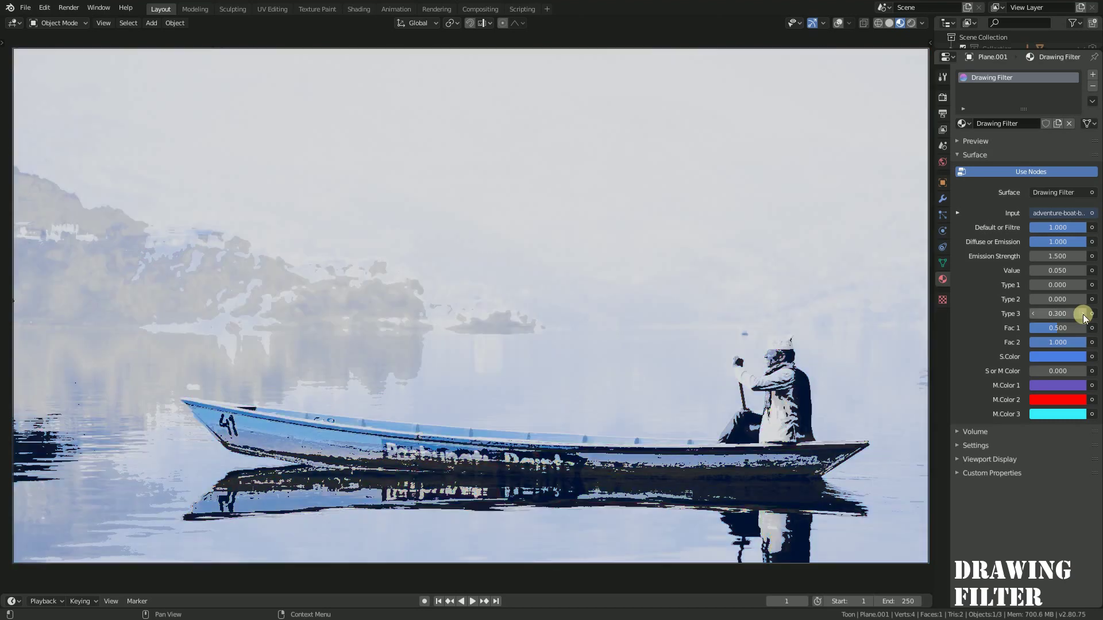
left_click(1084, 315)
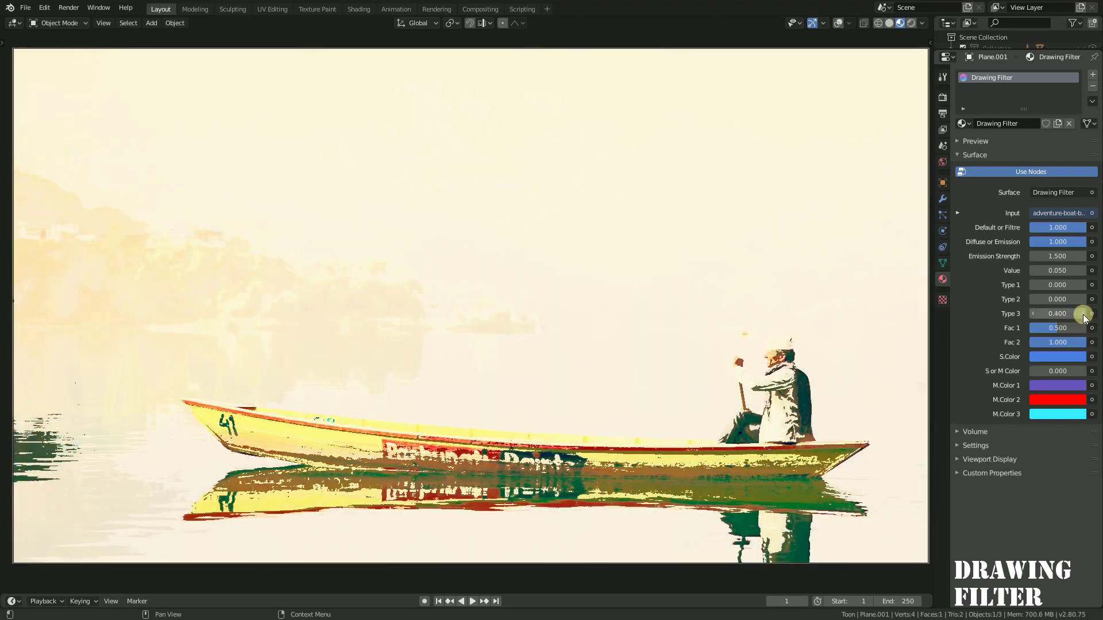
- Load architecture-beautiful-sunset-buildings-2790573.jpg as the Drawing Filter input image
left_click(1084, 316)
left_click(1084, 228)
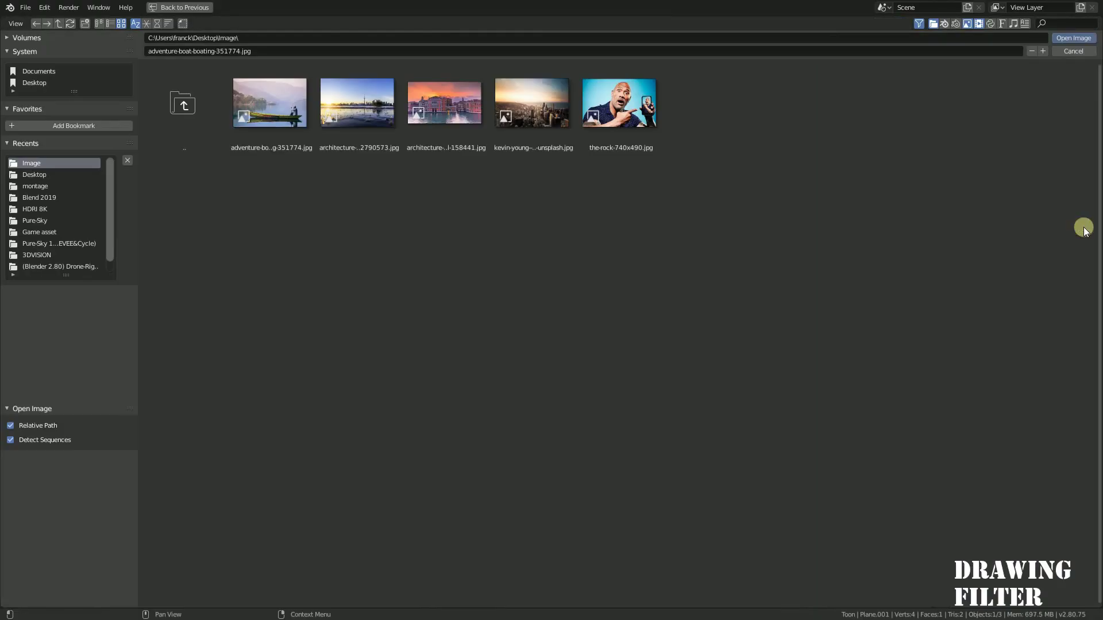
left_click(357, 106)
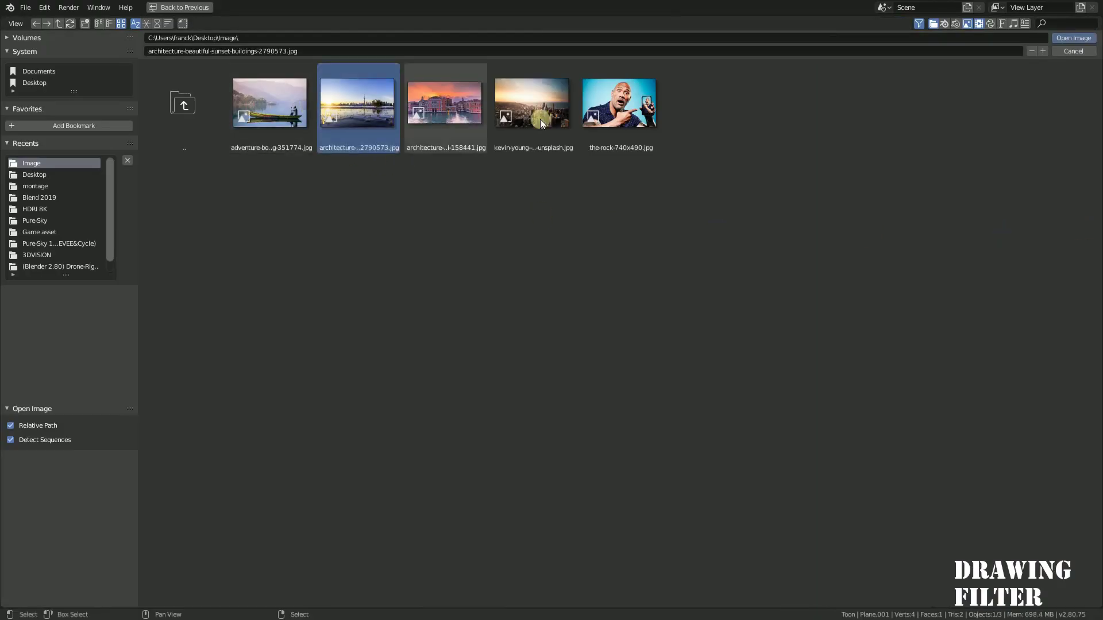
left_click(1075, 38)
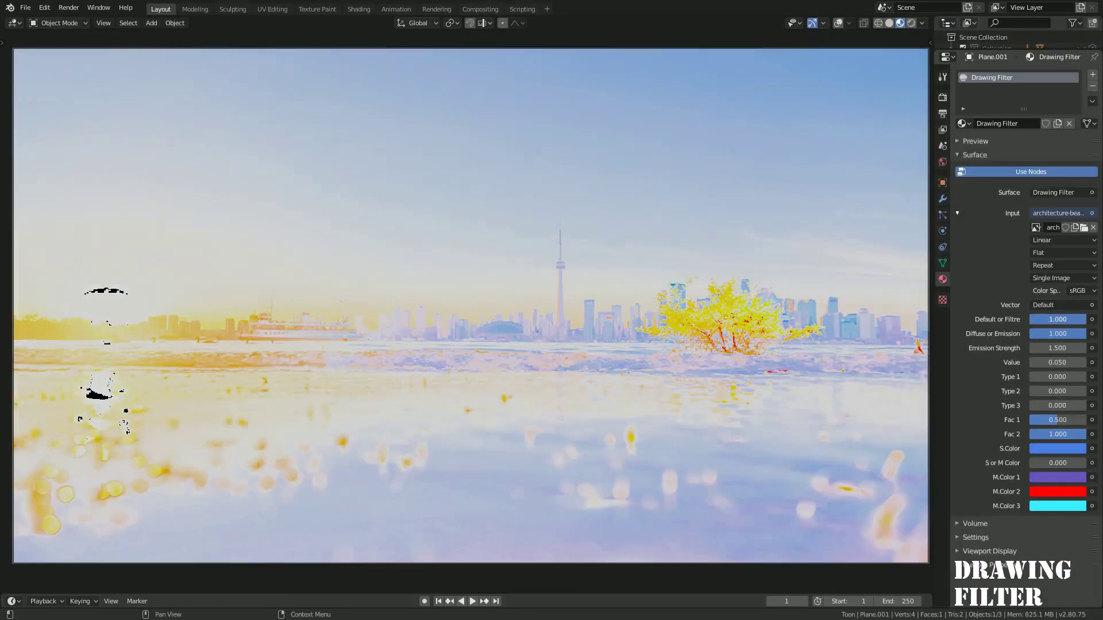
- Set Type 3 to 0.200, Value to 0.460 and S or M Color to 1.000
left_click(1083, 405)
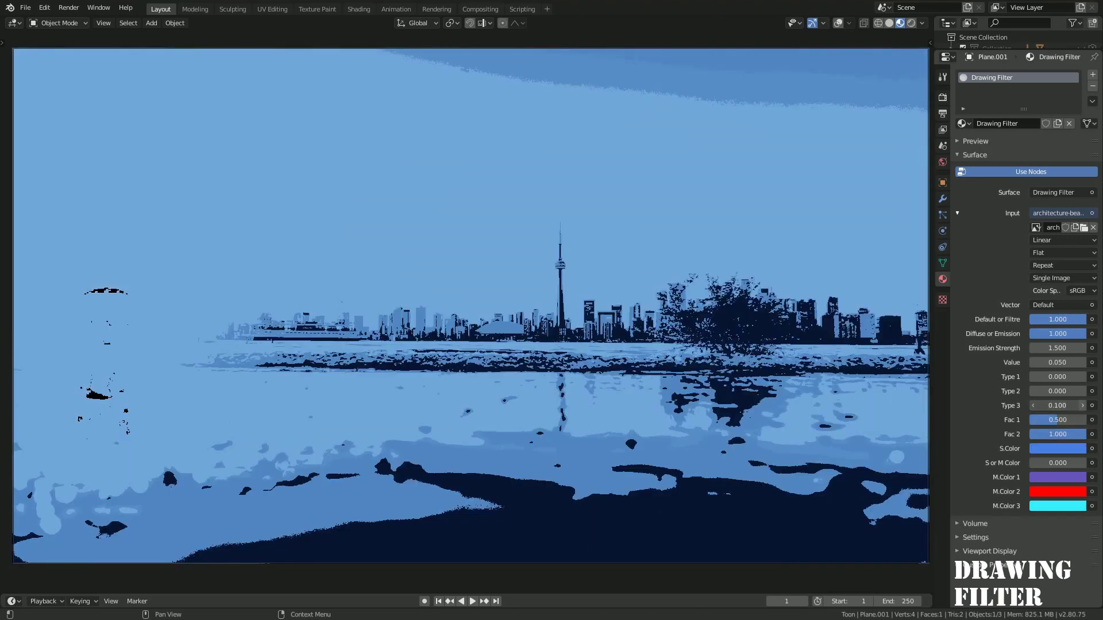
left_click(1083, 406)
left_click_drag(1057, 362, 1089, 362)
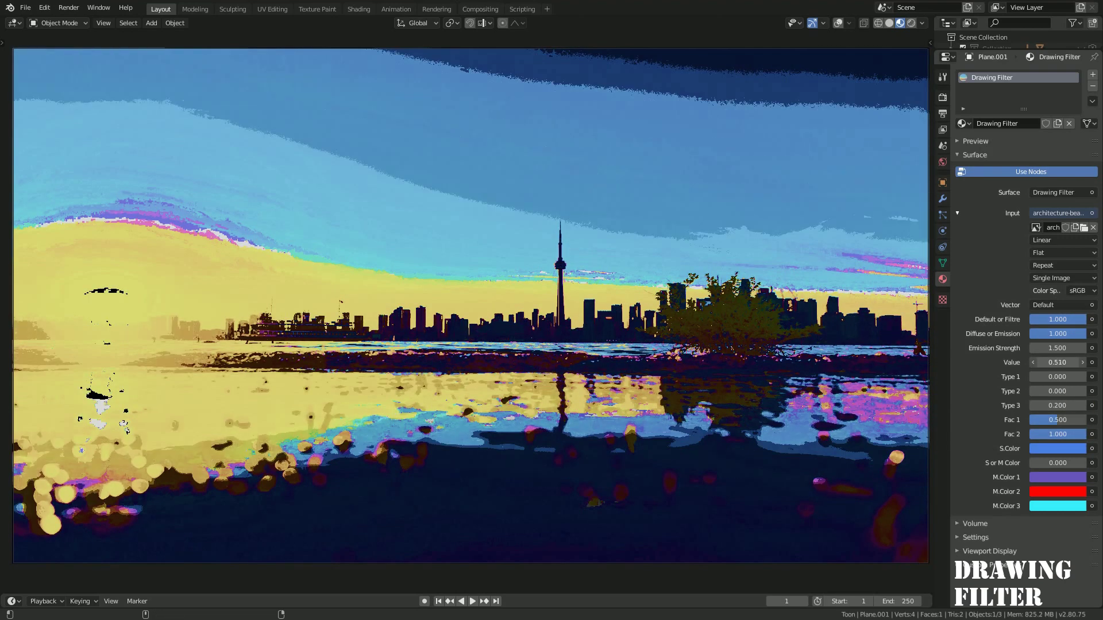
left_click_drag(1057, 363, 1034, 363)
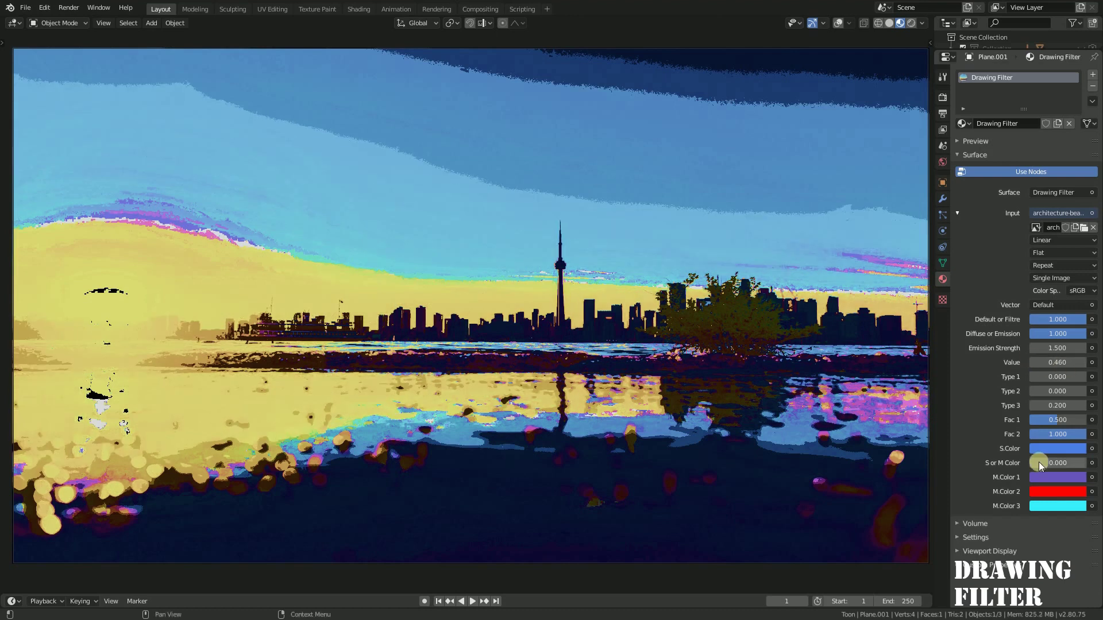
left_click_drag(1041, 467, 1088, 463)
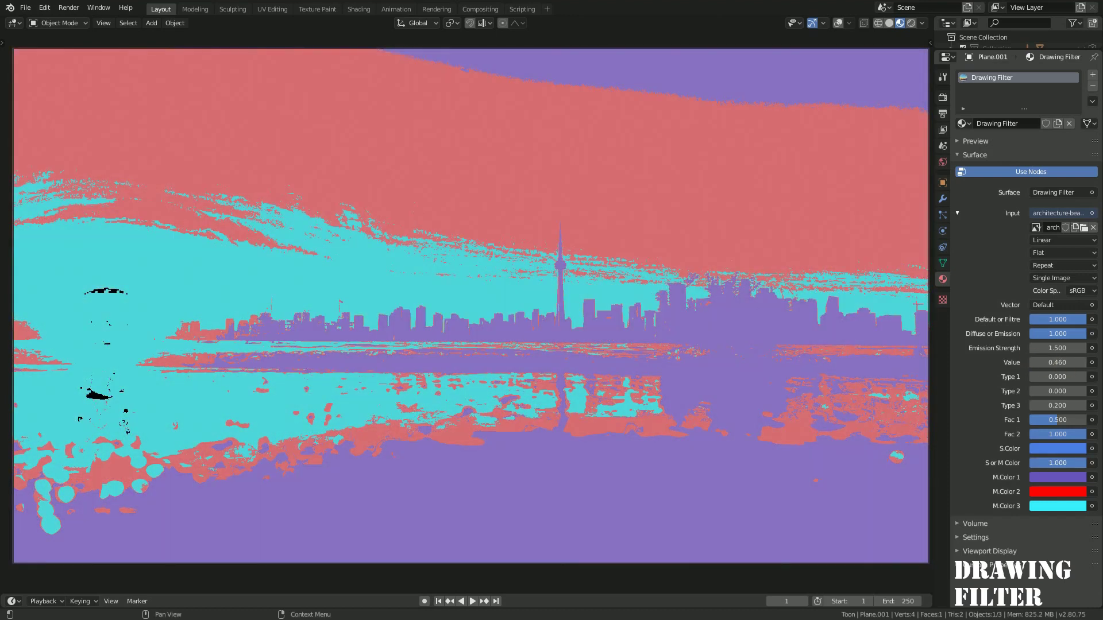
- Recolour M.Color 1–3 to blue, yellow and dark brown, and raise Type 3 to 0.400
left_click(1053, 478)
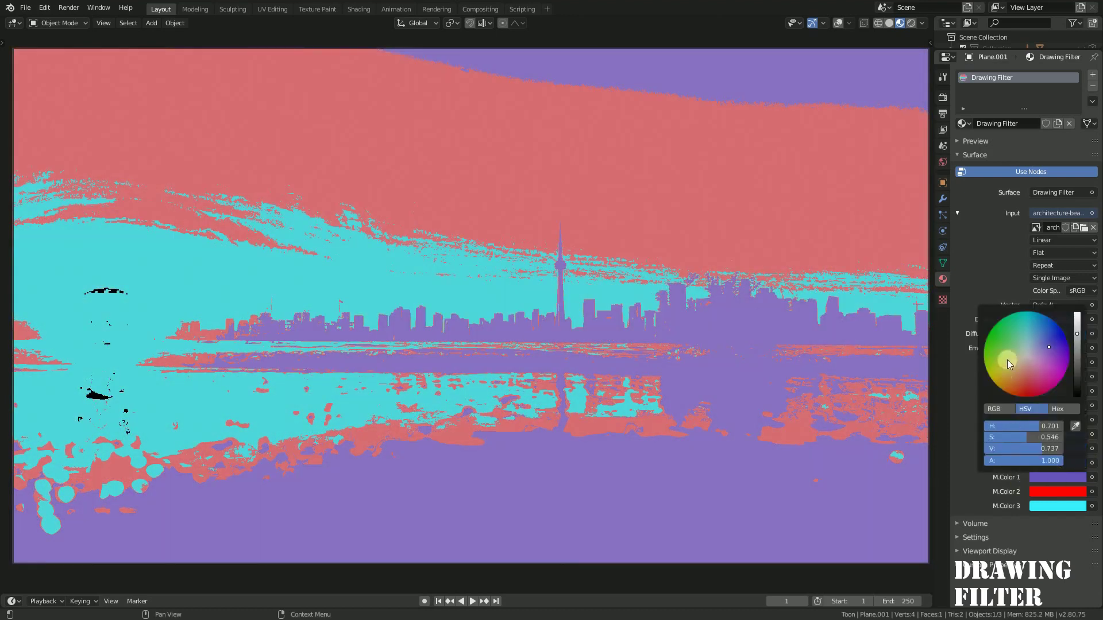
left_click_drag(1008, 360, 1003, 341)
left_click(1046, 492)
left_click_drag(1032, 404, 1035, 349)
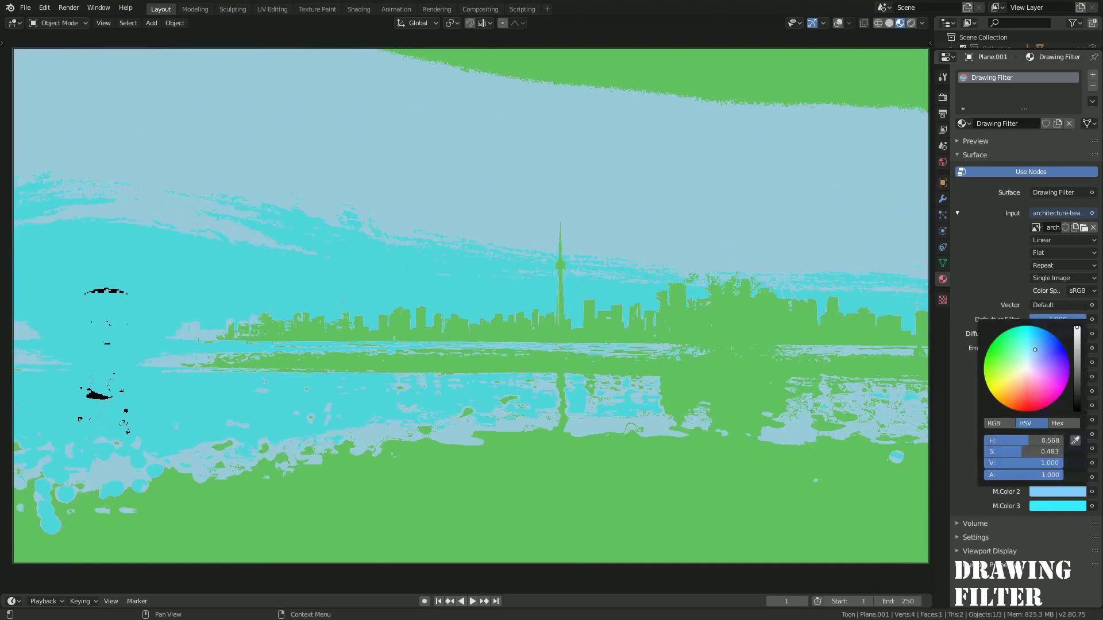
left_click(1052, 506)
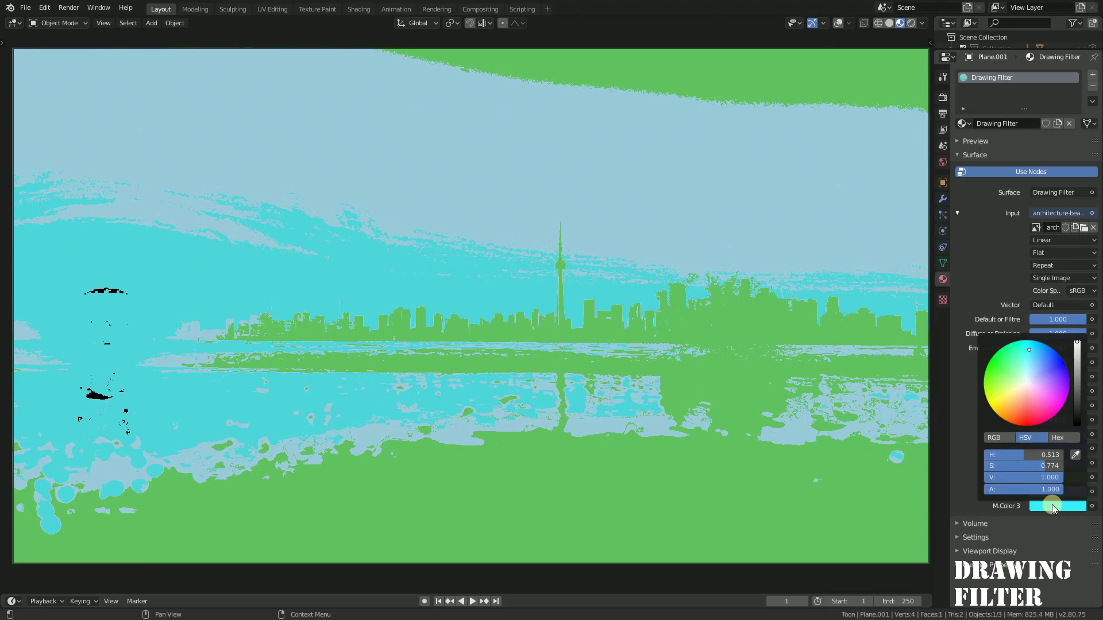
mouse_move(1042, 404)
left_mouse_down()
mouse_move(1031, 410)
mouse_move(1066, 393)
mouse_move(1077, 412)
left_mouse_up()
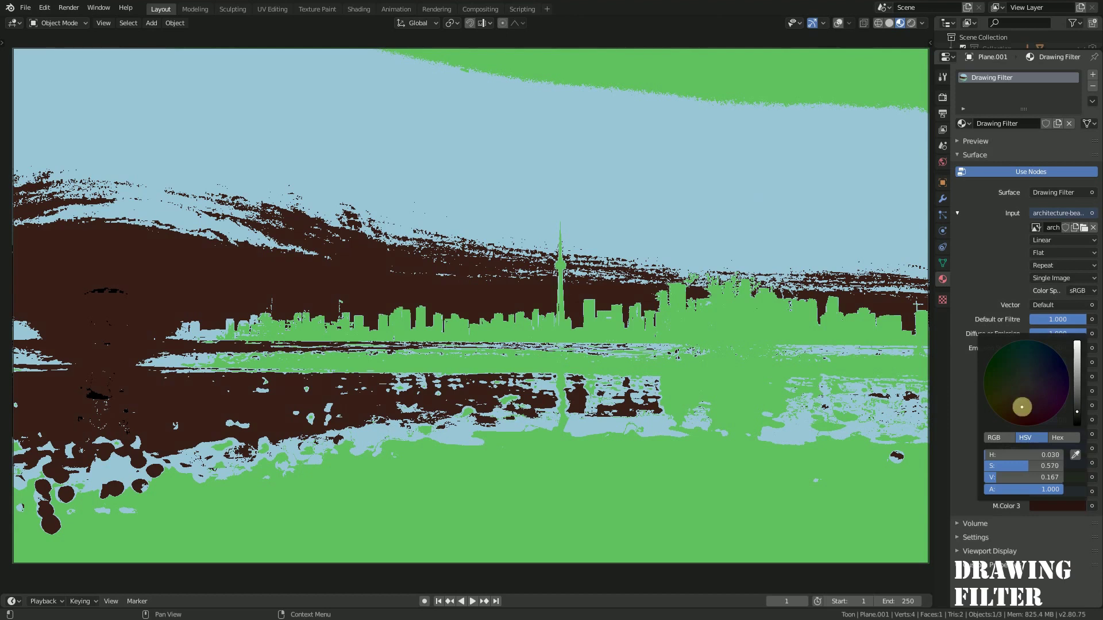
left_click(1084, 406)
left_click(1085, 405)
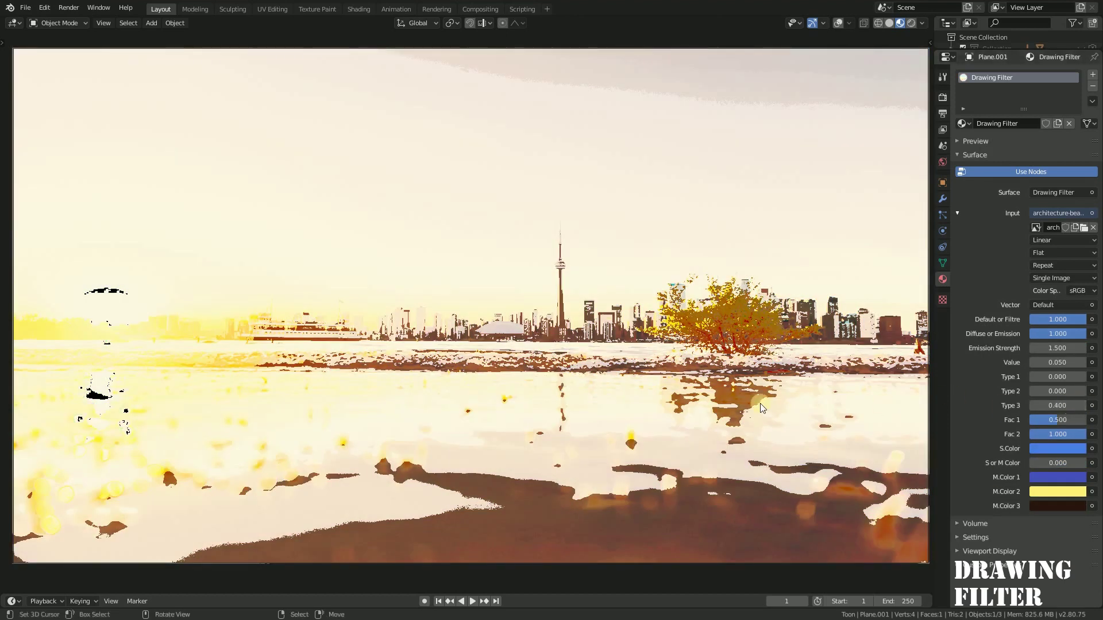
key("ctrl+alt+space")
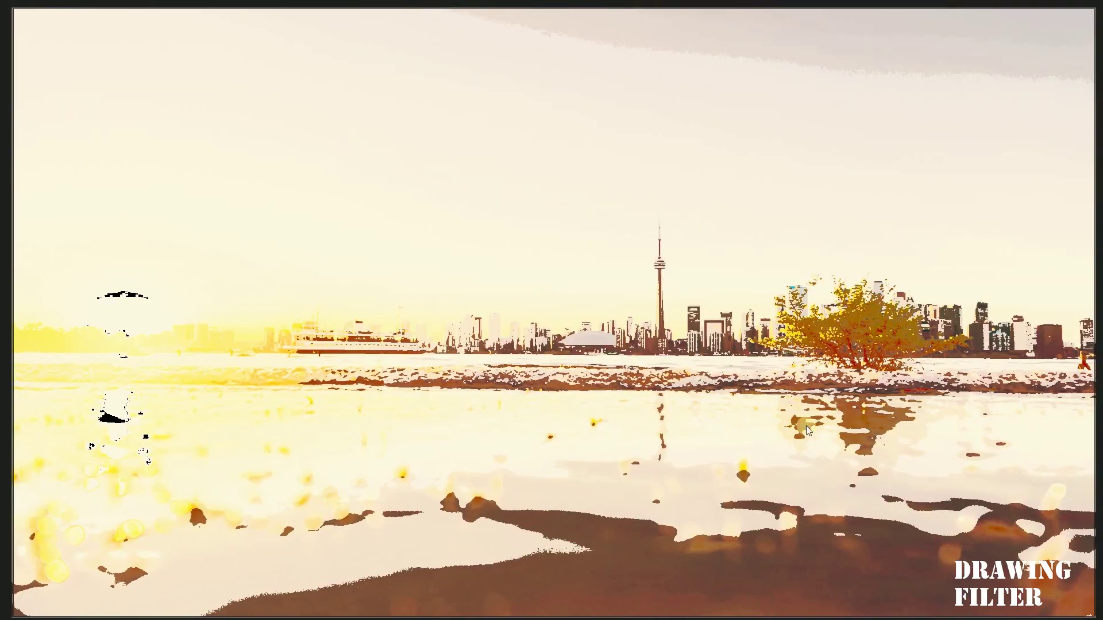
scroll(805, 389, "up", 2)
scroll(810, 374, "up", 2)
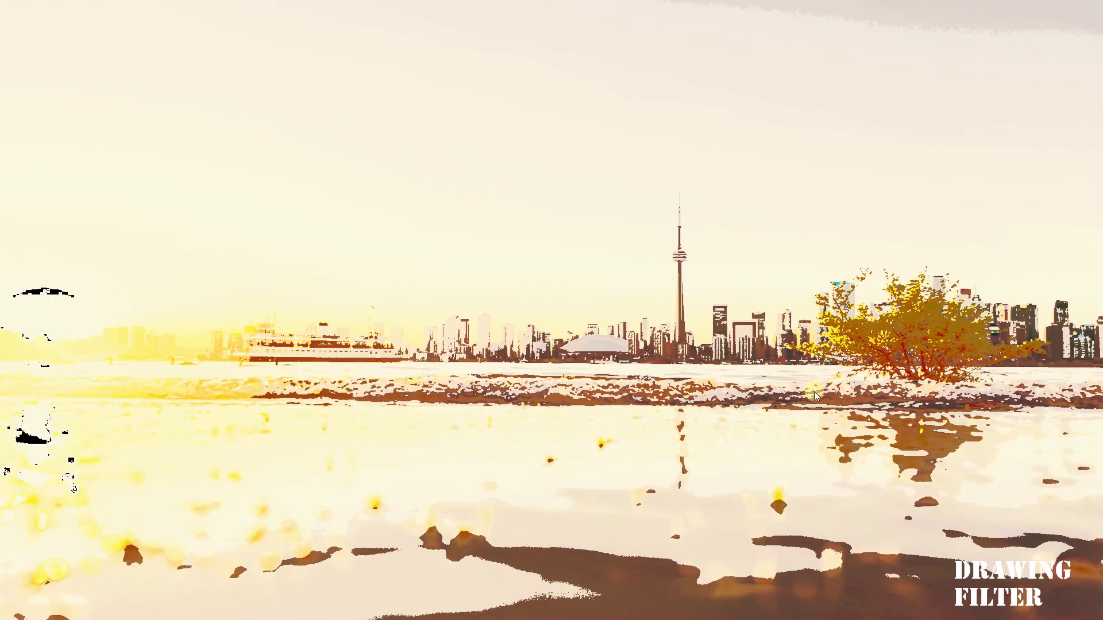
key("ctrl+alt+space")
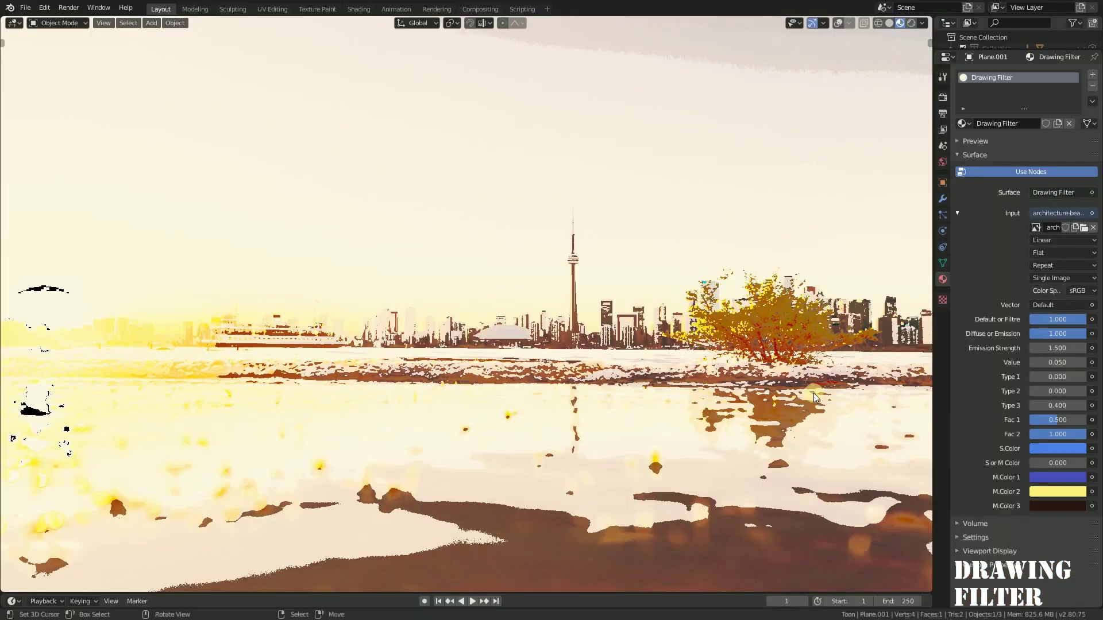
- Try Type 3 at 0.600 while adjusting Fac 1 and Fac 2, leaving Fac 2 at 1.000
left_click(1085, 405)
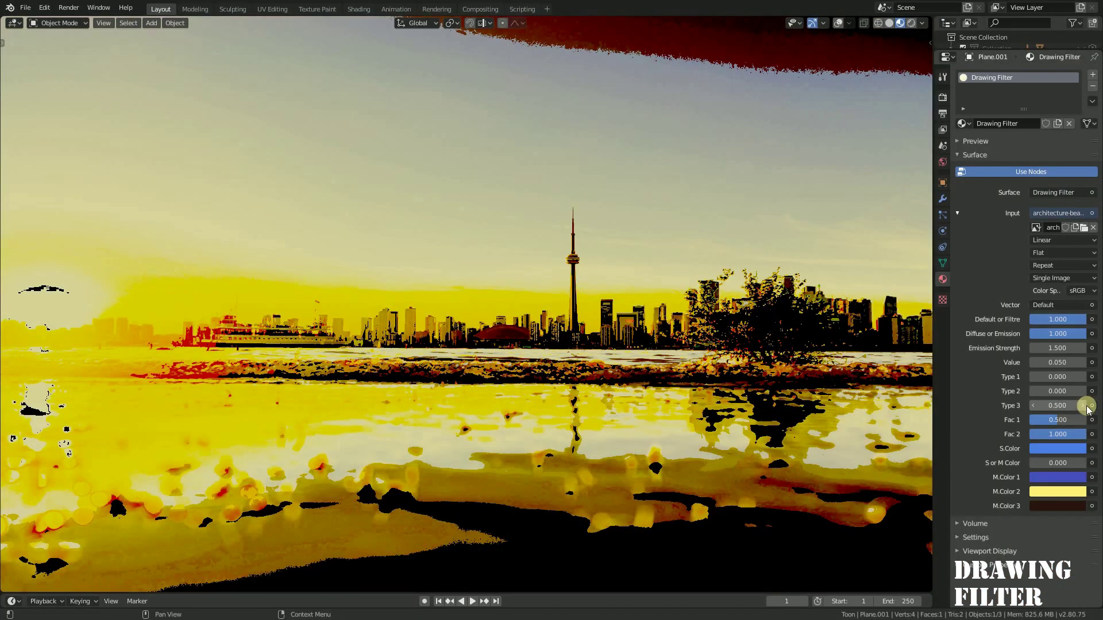
mouse_move(1057, 434)
left_mouse_down()
mouse_move(1034, 435)
mouse_move(1083, 434)
mouse_move(1083, 420)
mouse_move(1029, 420)
left_mouse_up()
left_click(1082, 409)
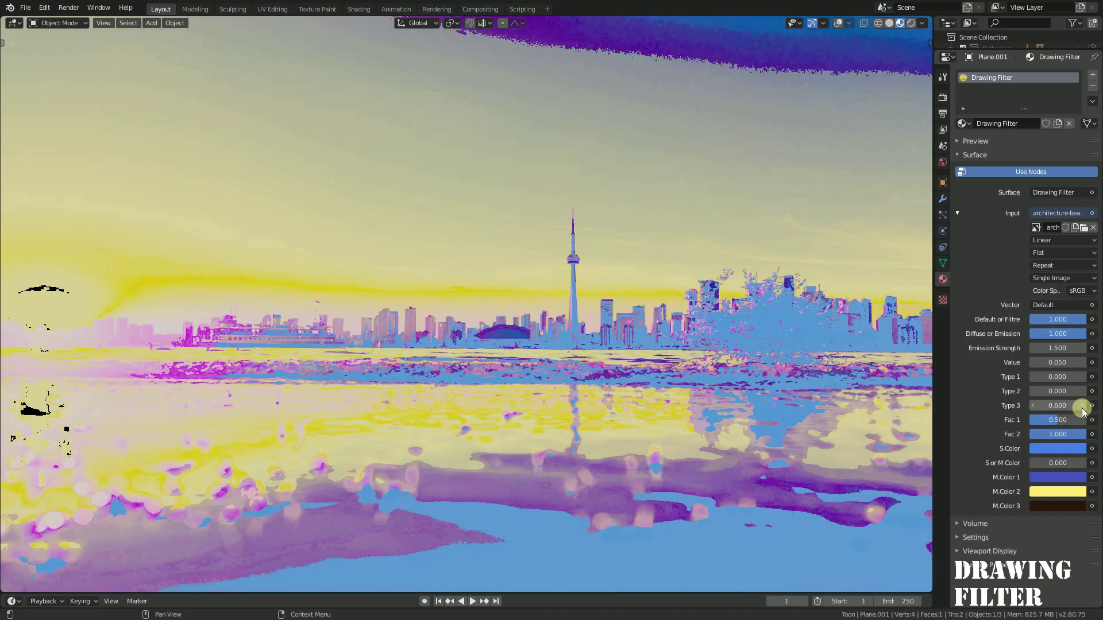
left_click(1082, 434)
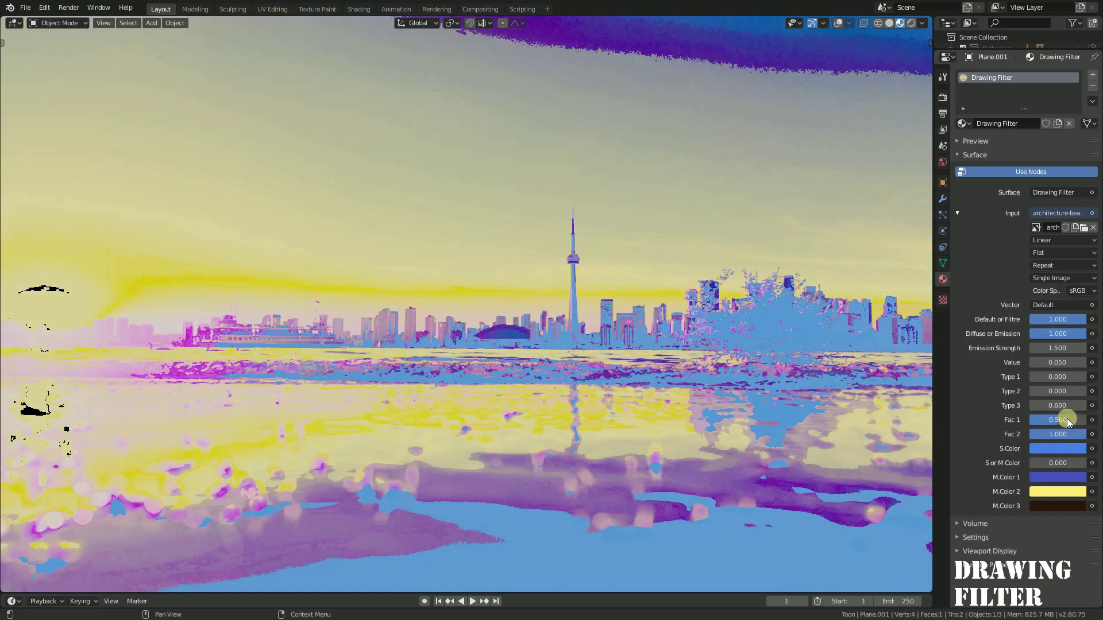
mouse_move(1068, 422)
left_mouse_down()
mouse_move(1085, 422)
mouse_move(1059, 422)
left_mouse_up()
- Raise Type 3 to 1.600 and Type 2 to 0.500 for a dark, saturated toon look
left_click(1083, 391)
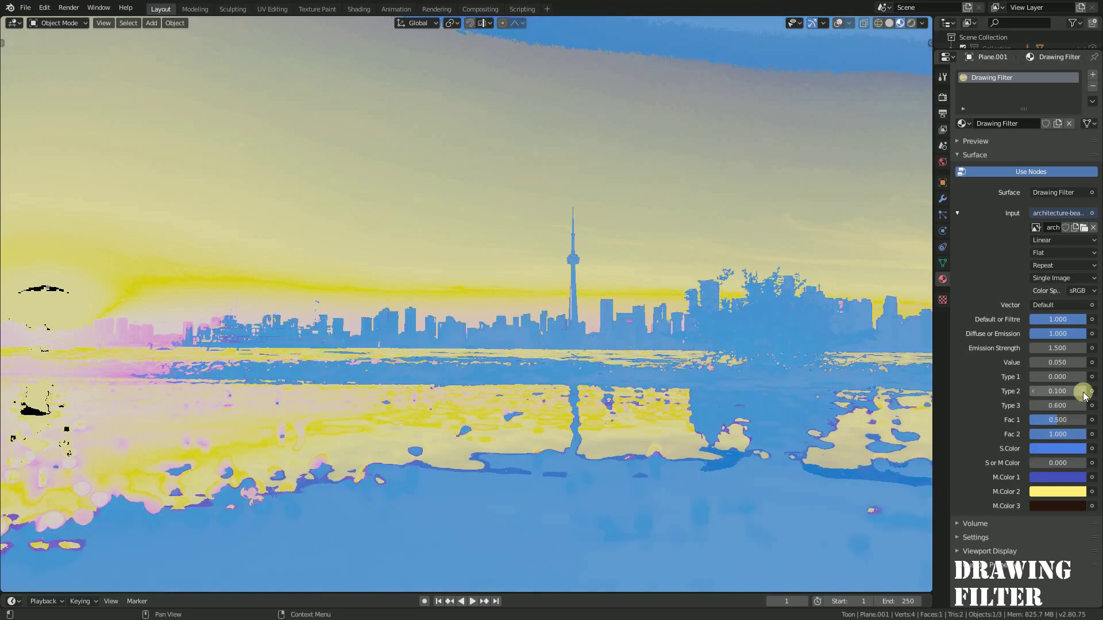
left_click(1081, 406)
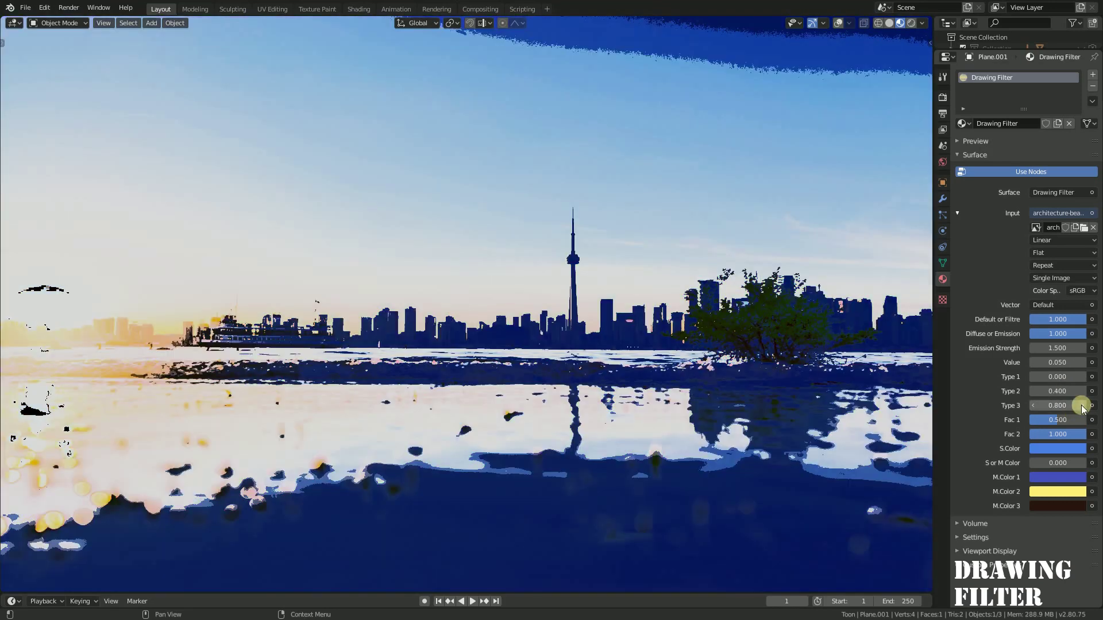
left_click(1082, 406)
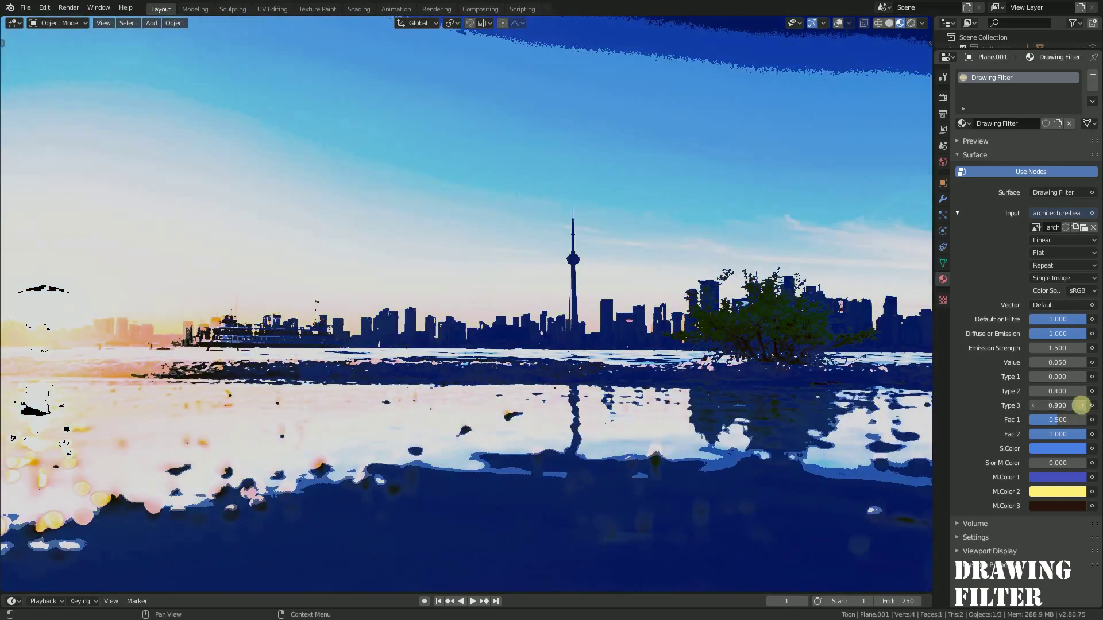
left_click(1082, 406)
left_click(1081, 405)
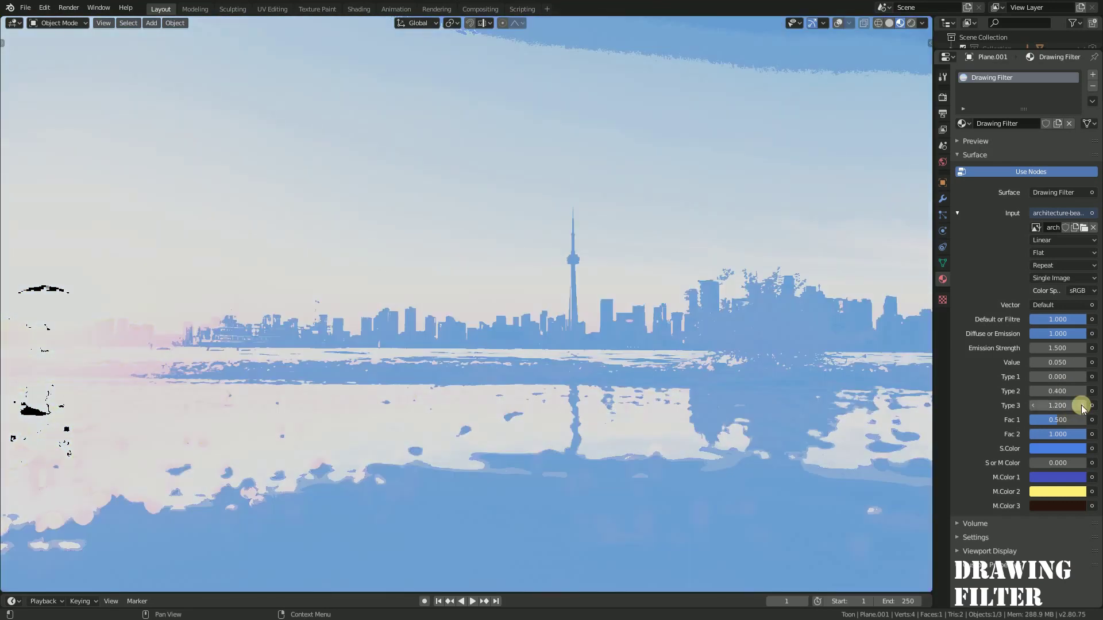
left_click(1082, 406)
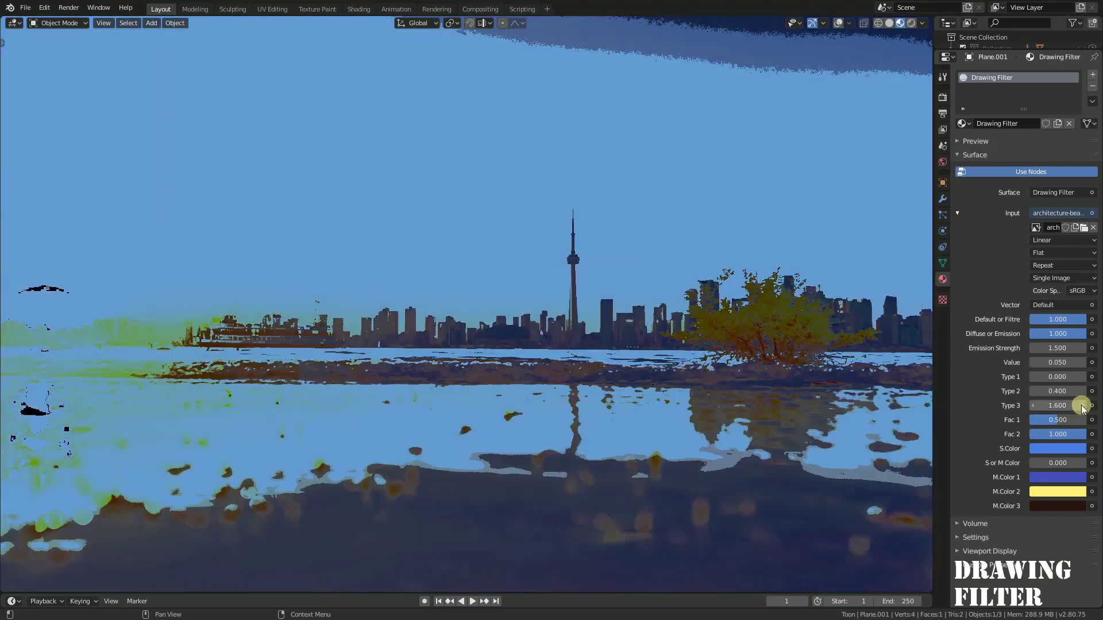
left_click(1082, 392)
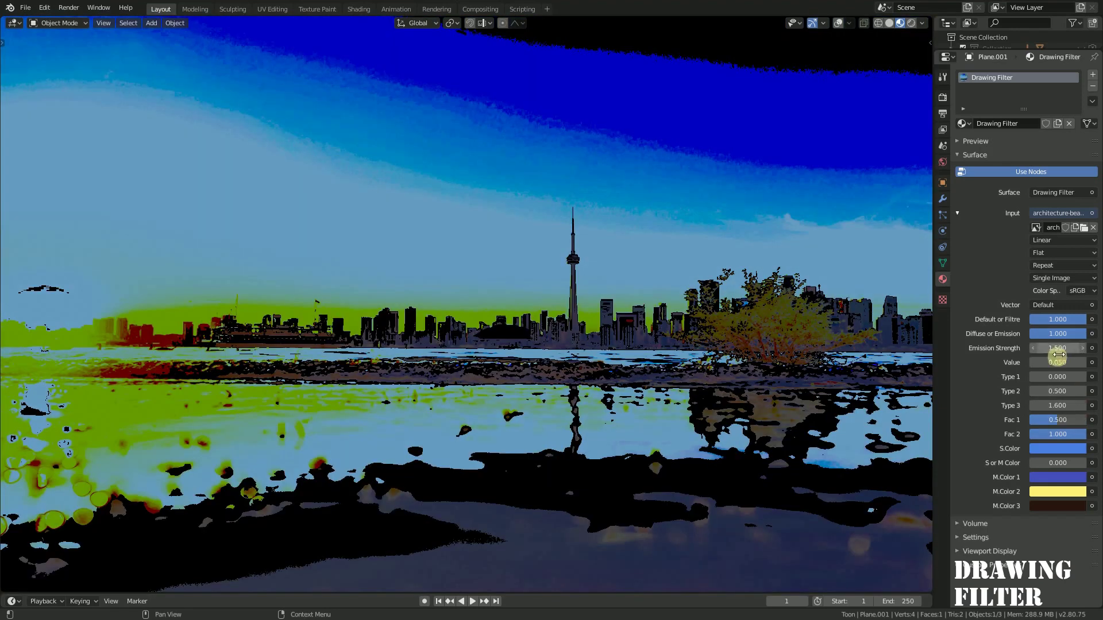
- Keep Value at 0.050 and step Type 2 up to 1.700
mouse_move(1066, 365)
left_mouse_down()
mouse_move(1086, 364)
mouse_move(1046, 363)
left_mouse_up()
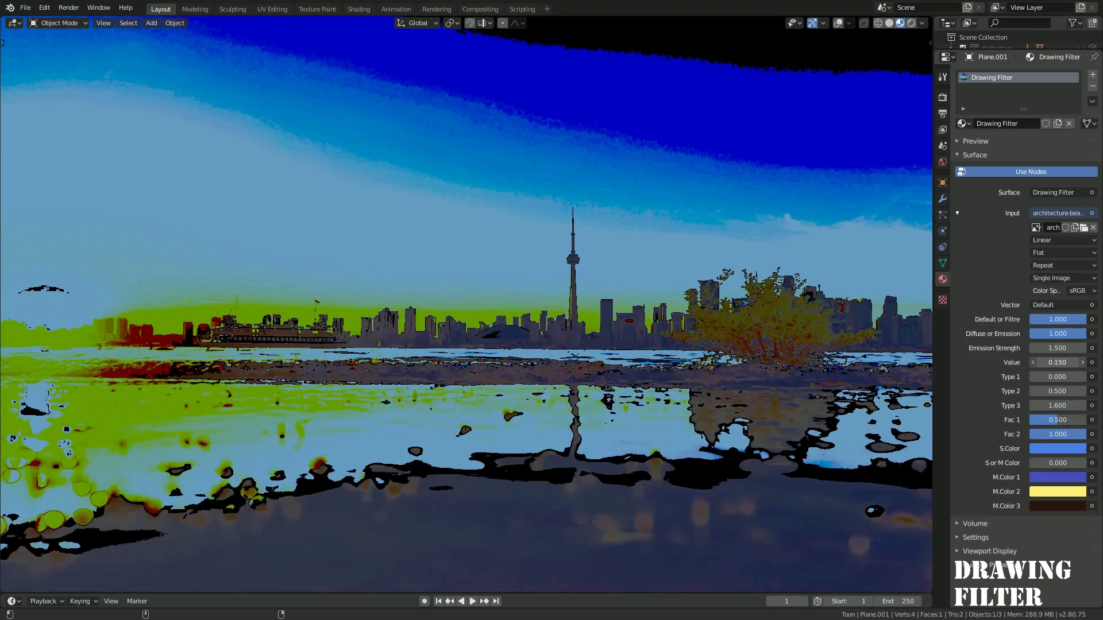
key("Print")
left_click(1083, 391)
left_click(1084, 391)
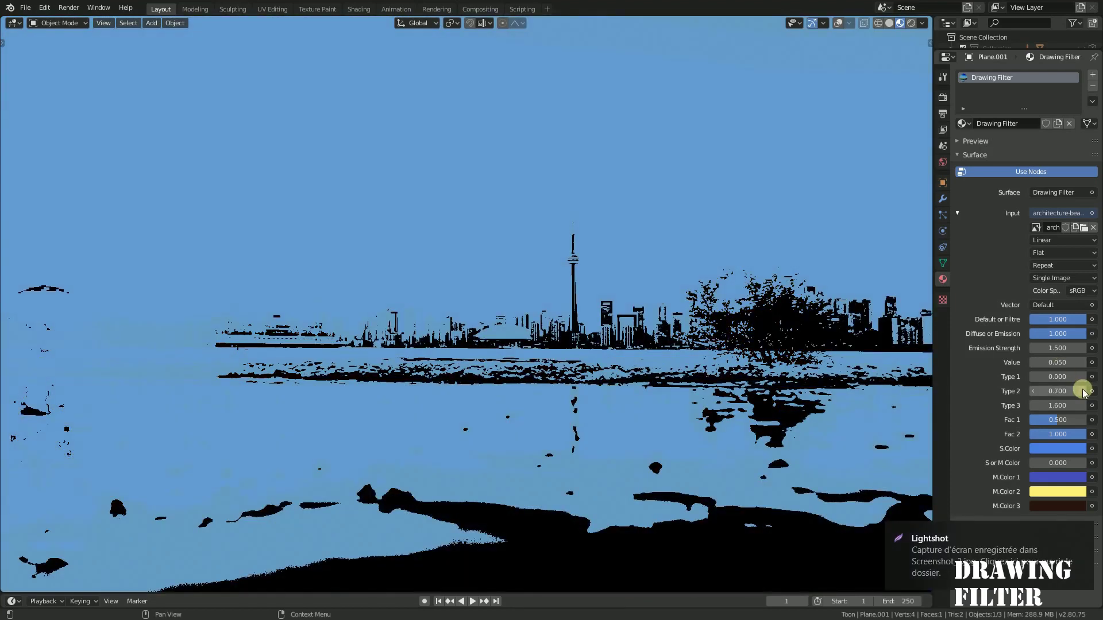
left_click(1083, 391)
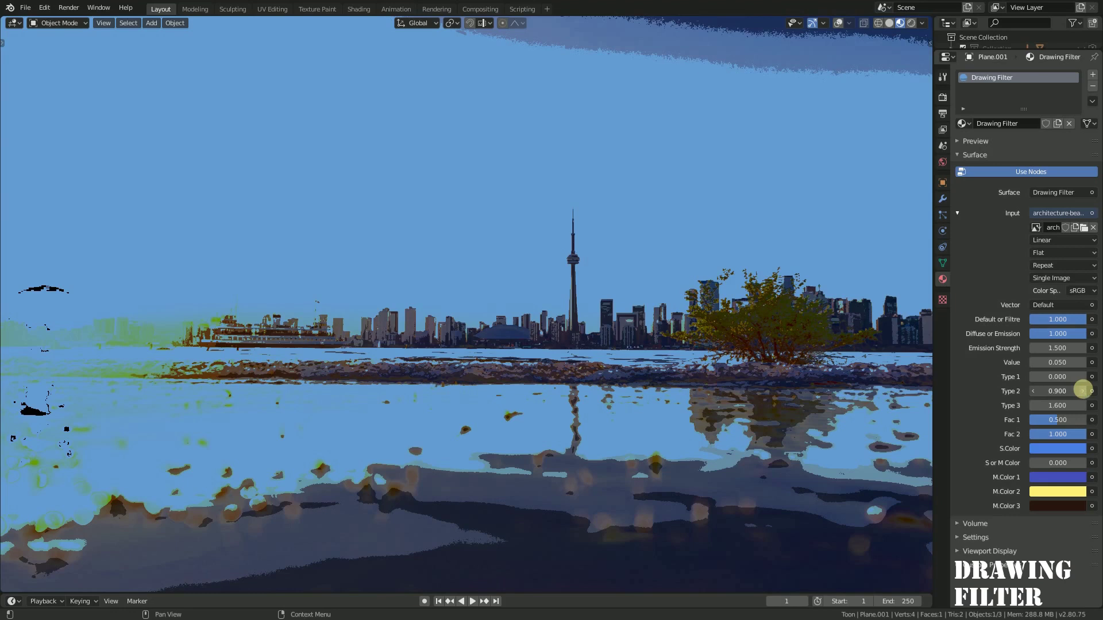
left_click(1083, 391)
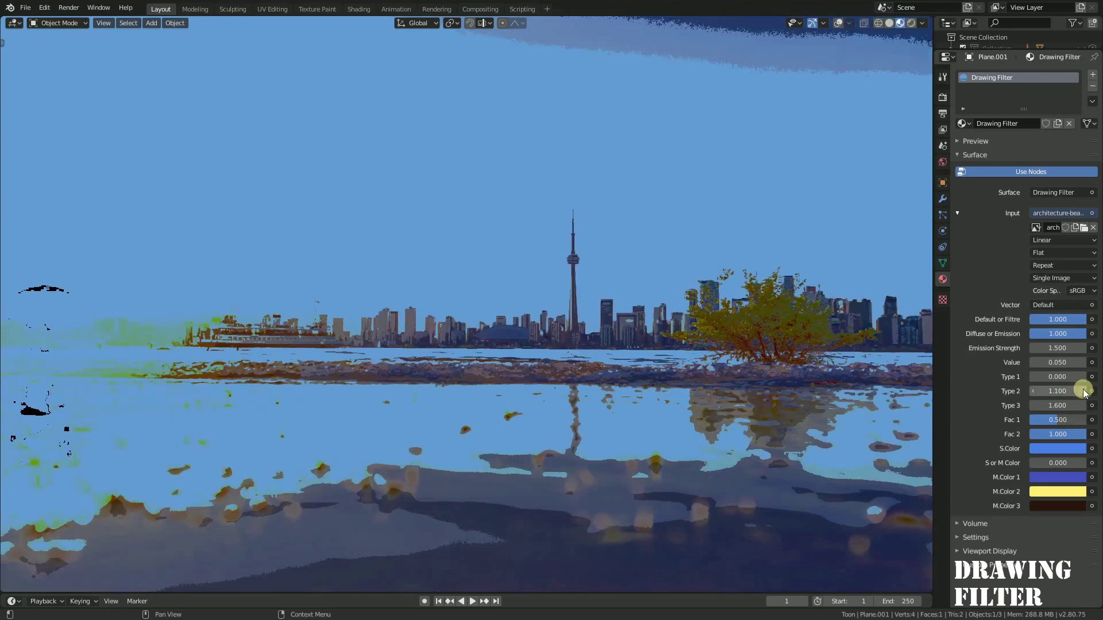
left_click(1083, 391)
left_click(1083, 391)
left_click(1084, 391)
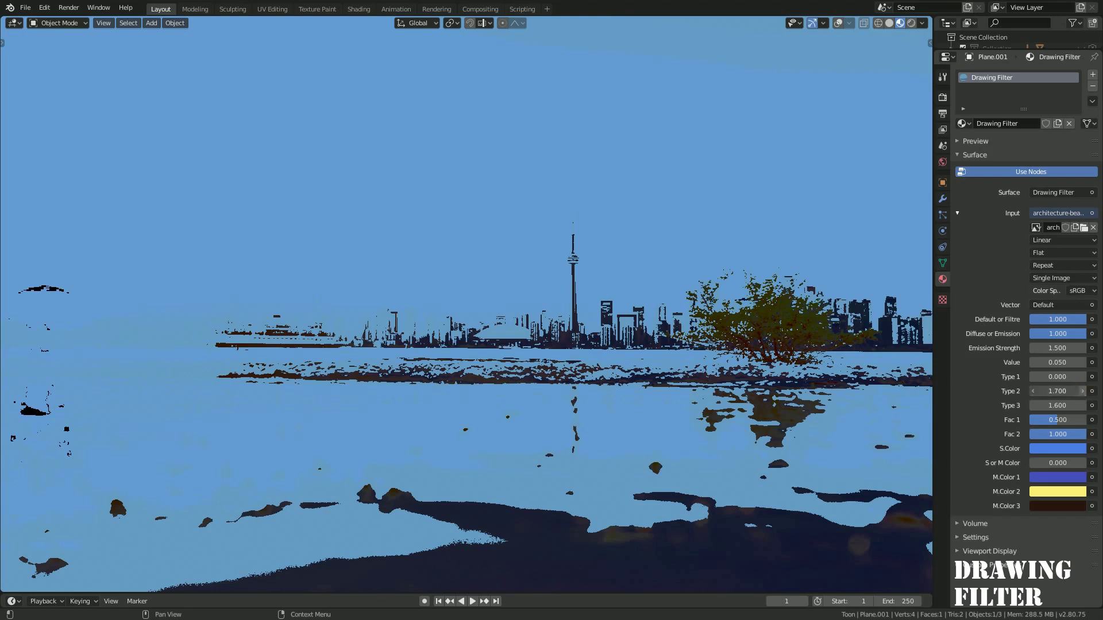
- Set Type 1 to 0.100 and enter 0.100 for Type 3
left_click(1083, 376)
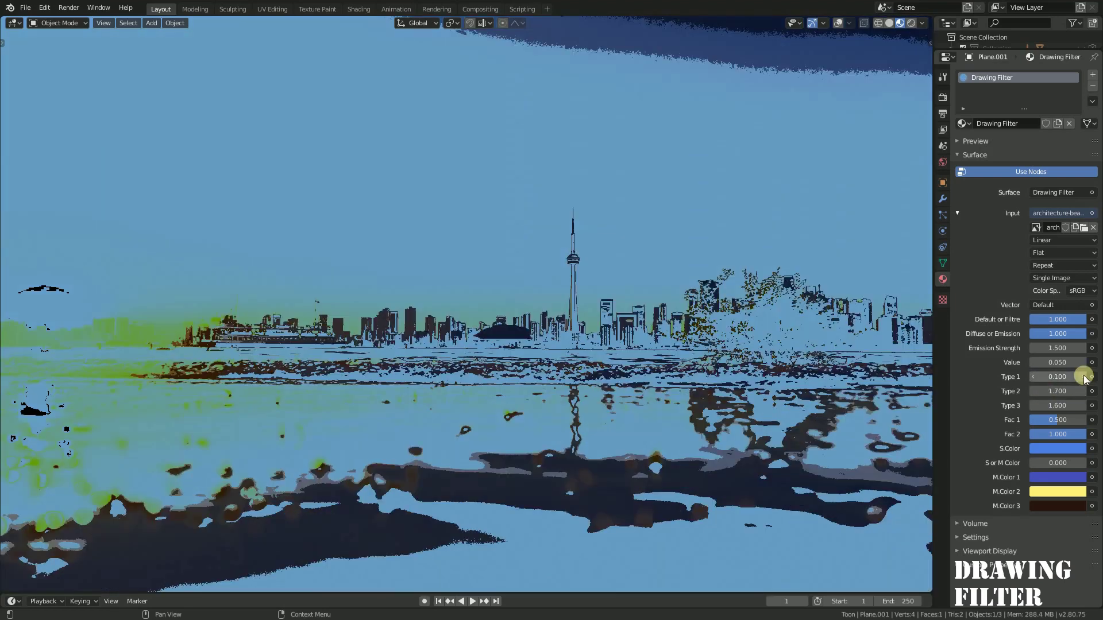
left_click(1069, 408)
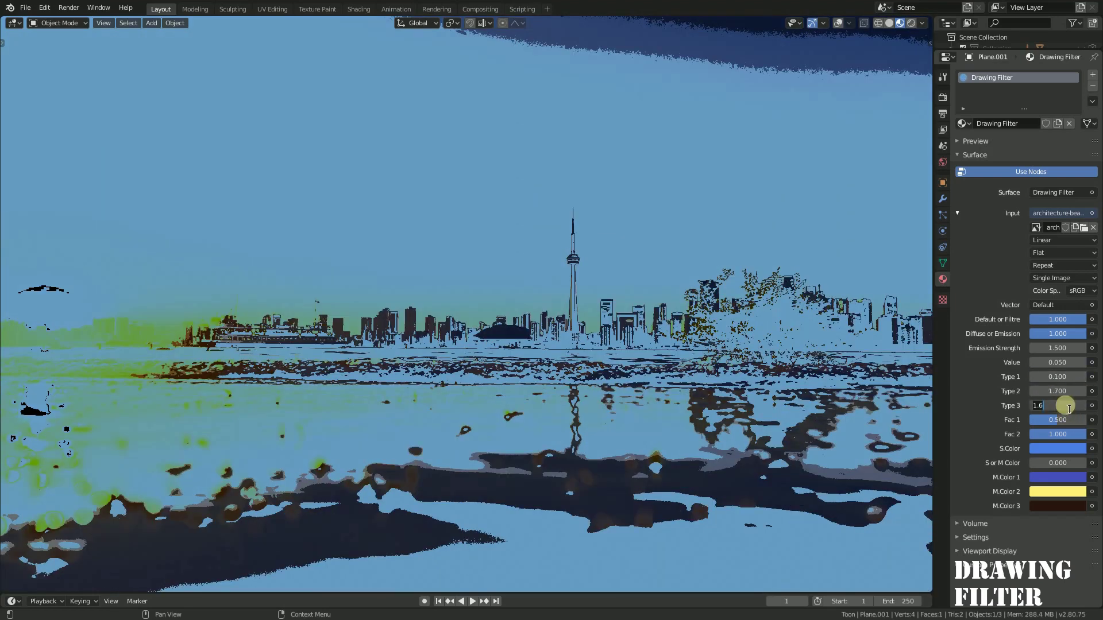
type(".1")
key("Return")
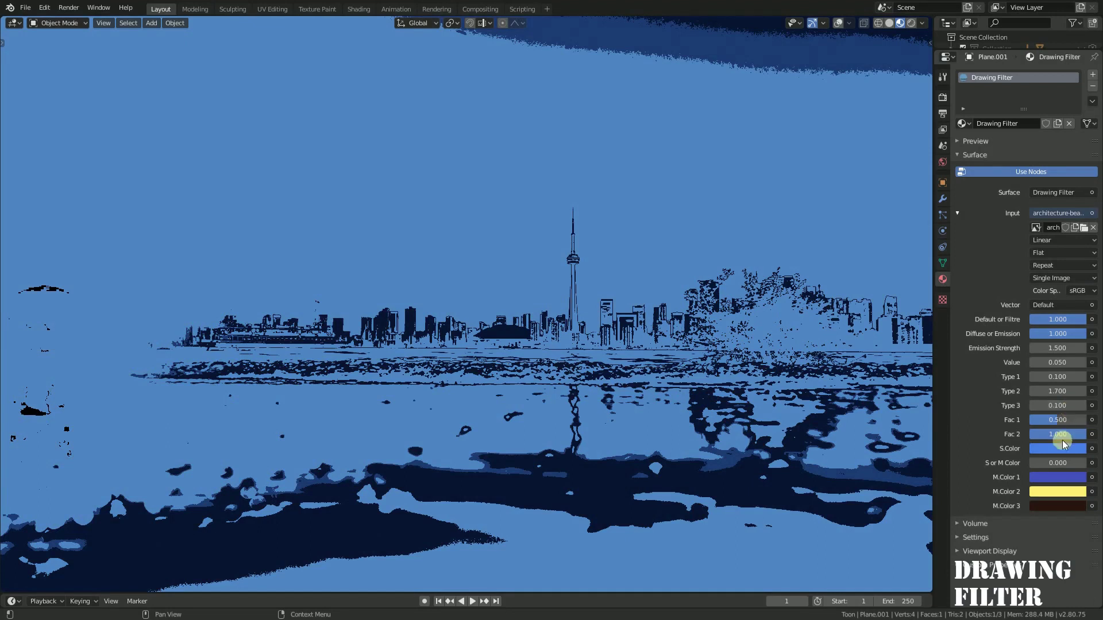
- Pick a purple S.Color hue to tint the whole skyline purple
left_click(1062, 447)
left_click(999, 311)
mouse_move(999, 311)
left_mouse_down()
mouse_move(1005, 354)
mouse_move(1047, 330)
left_mouse_up()
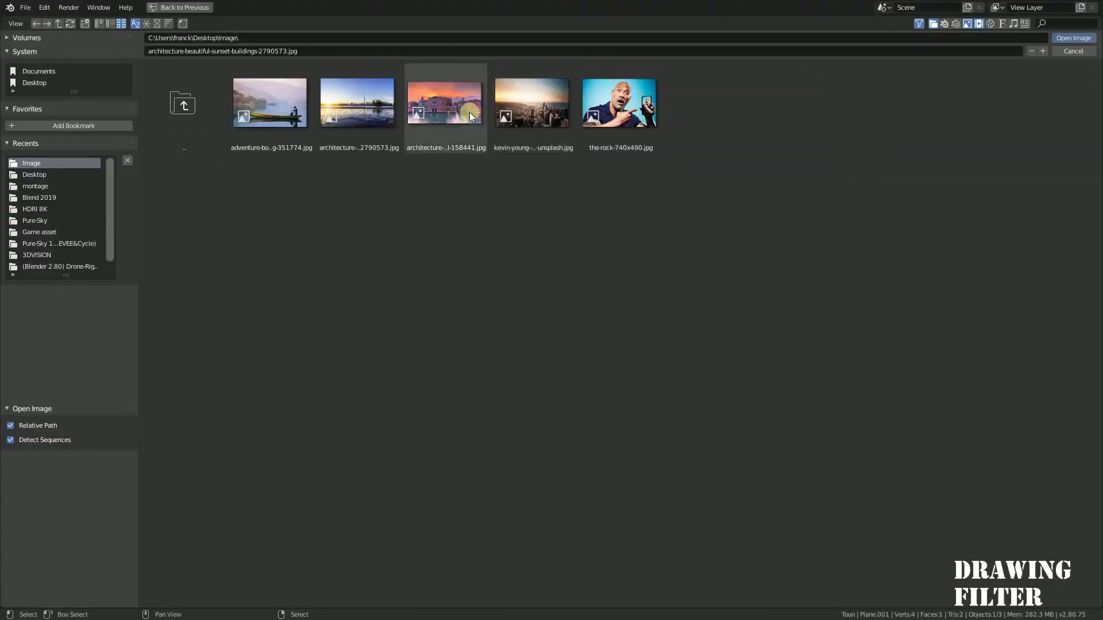
left_click(469, 113)
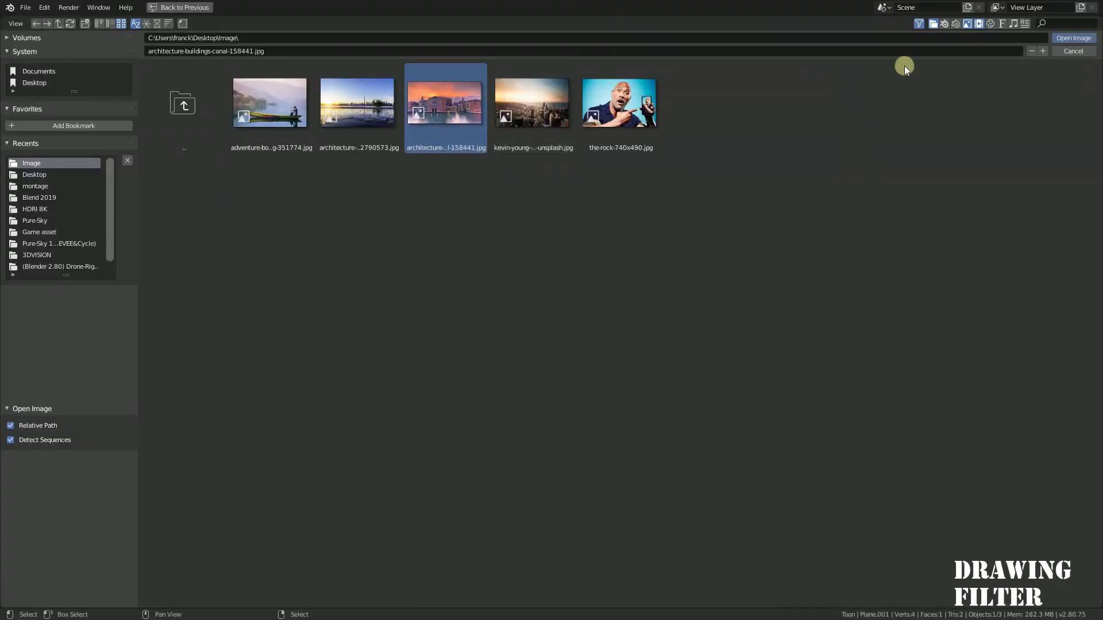
- Load architecture-buildings-canal-158441.jpg onto the plane and fine-tune Value
left_click(1064, 37)
left_click(1086, 406)
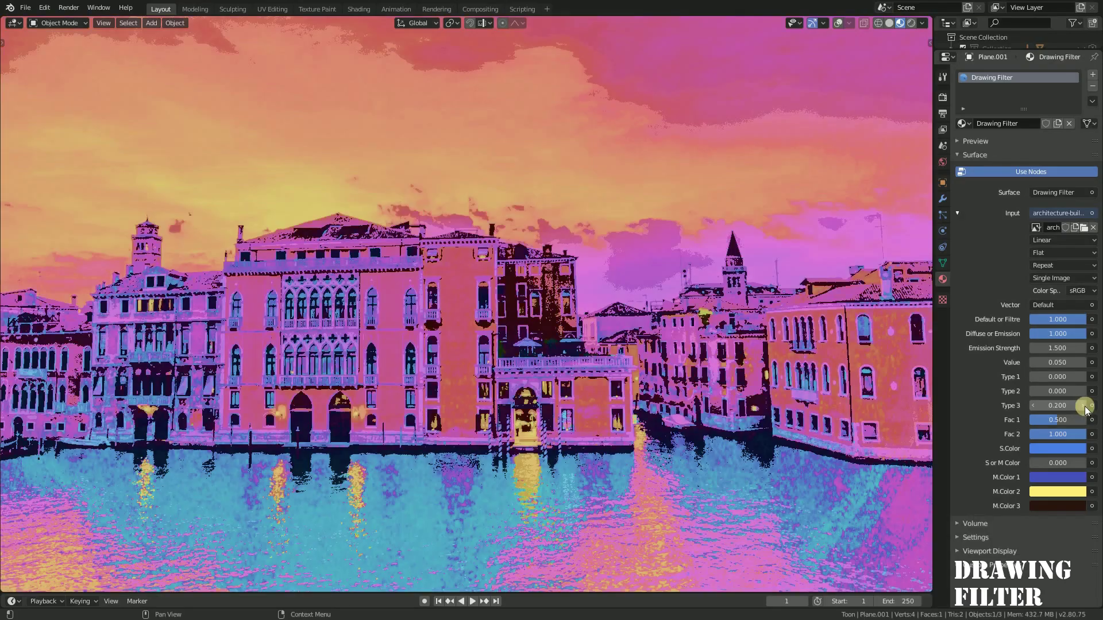
mouse_move(1058, 363)
left_mouse_down()
mouse_move(1069, 362)
mouse_move(1055, 362)
left_mouse_up()
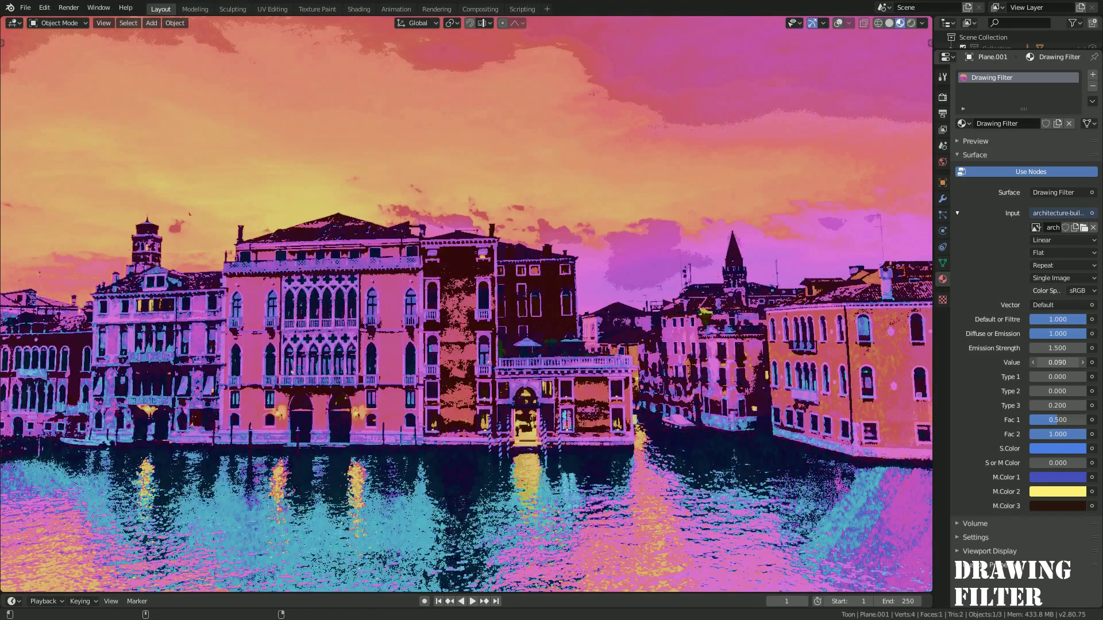
mouse_move(1056, 363)
left_mouse_down()
mouse_move(1070, 363)
mouse_move(1059, 362)
left_mouse_up()
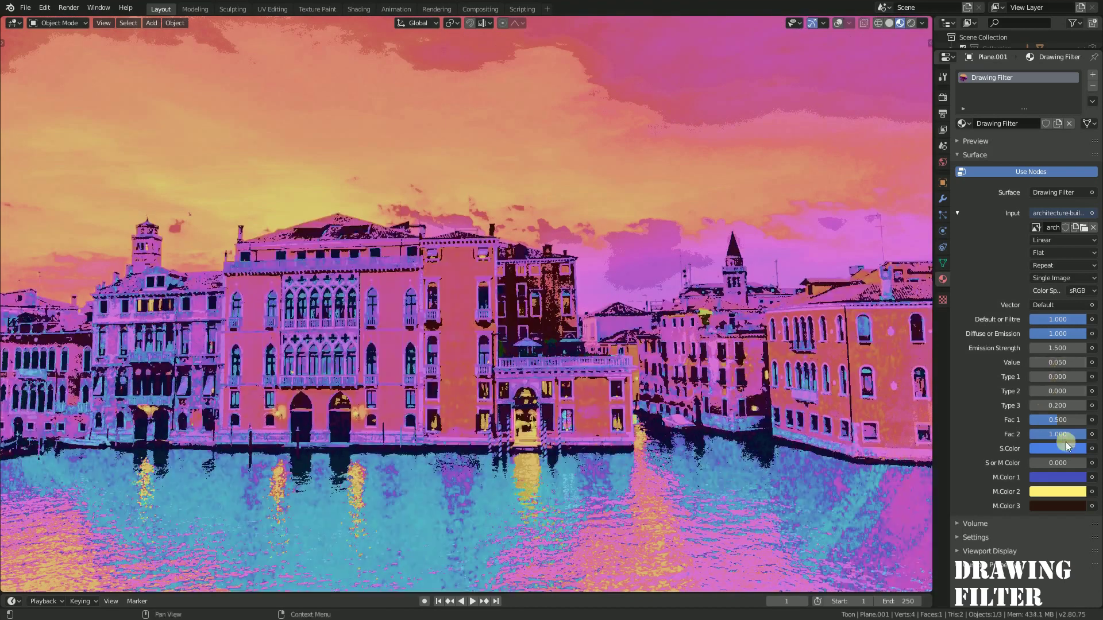
- Raise Type 3 to 0.800 for a pink and blue drawing look
left_click(1085, 406)
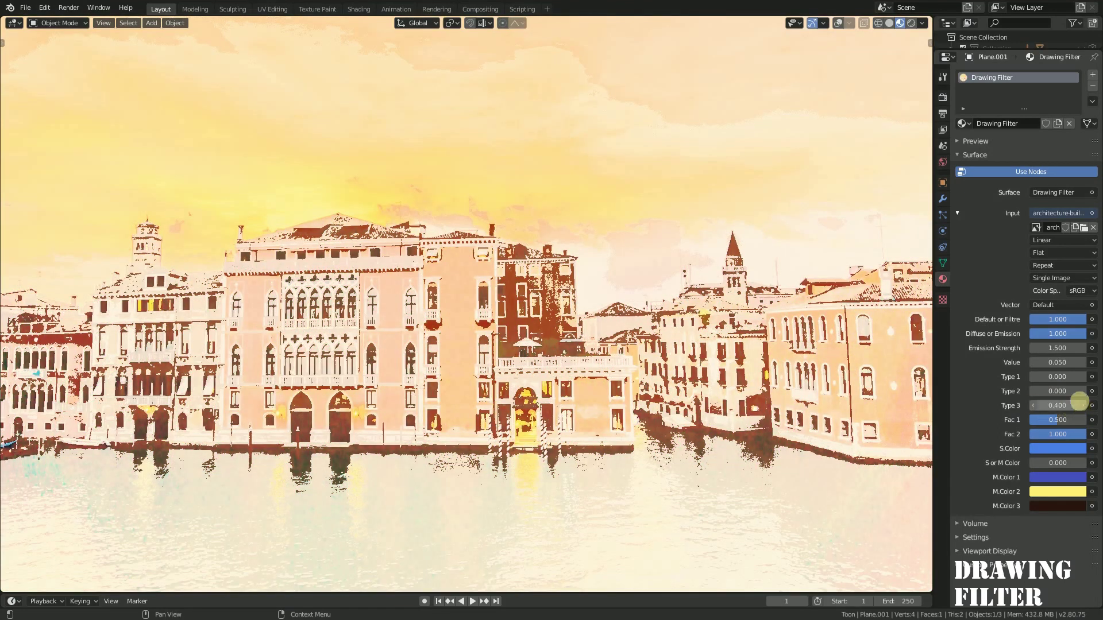
left_click(1084, 407)
left_click(1085, 406)
left_click(1085, 407)
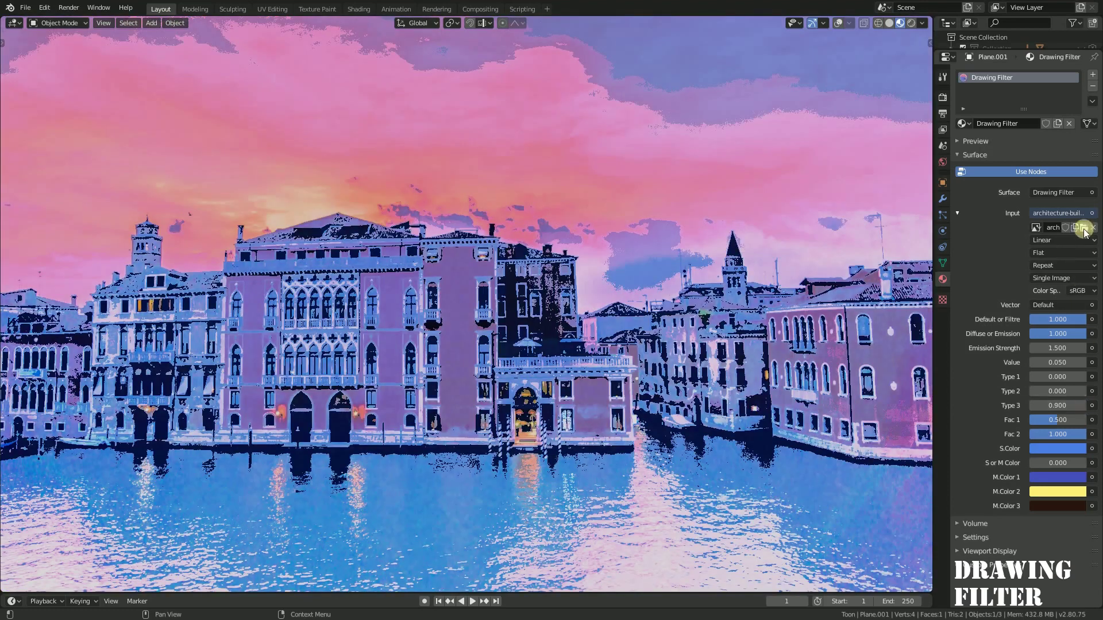
left_click(1084, 228)
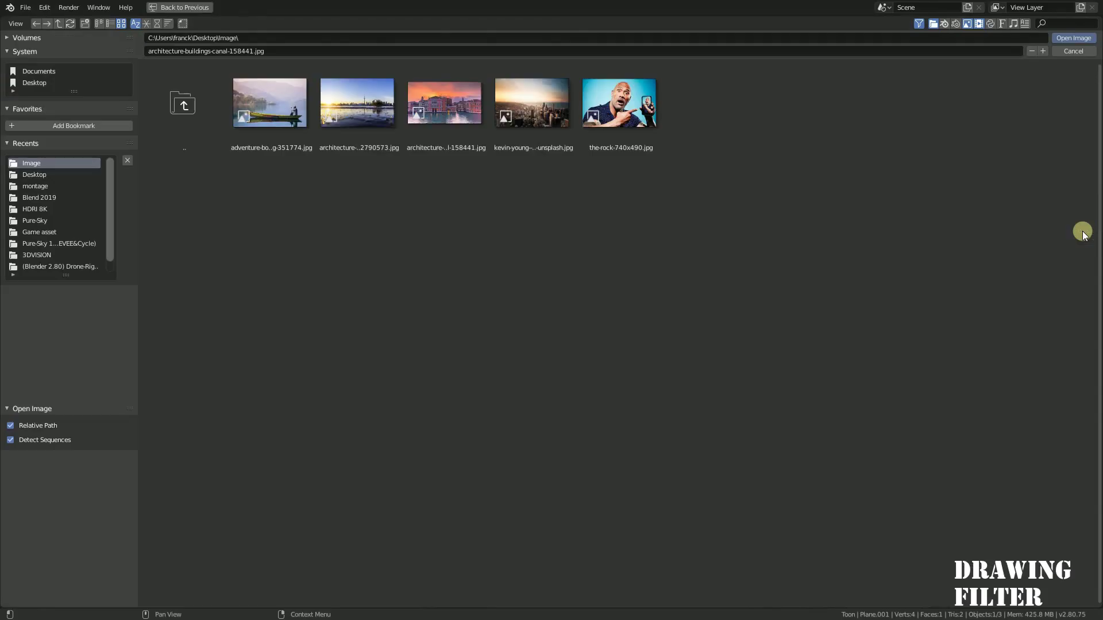
- Load the aerial city photo and drag Type 3 down to 0.000 for a pale look
left_click(530, 108)
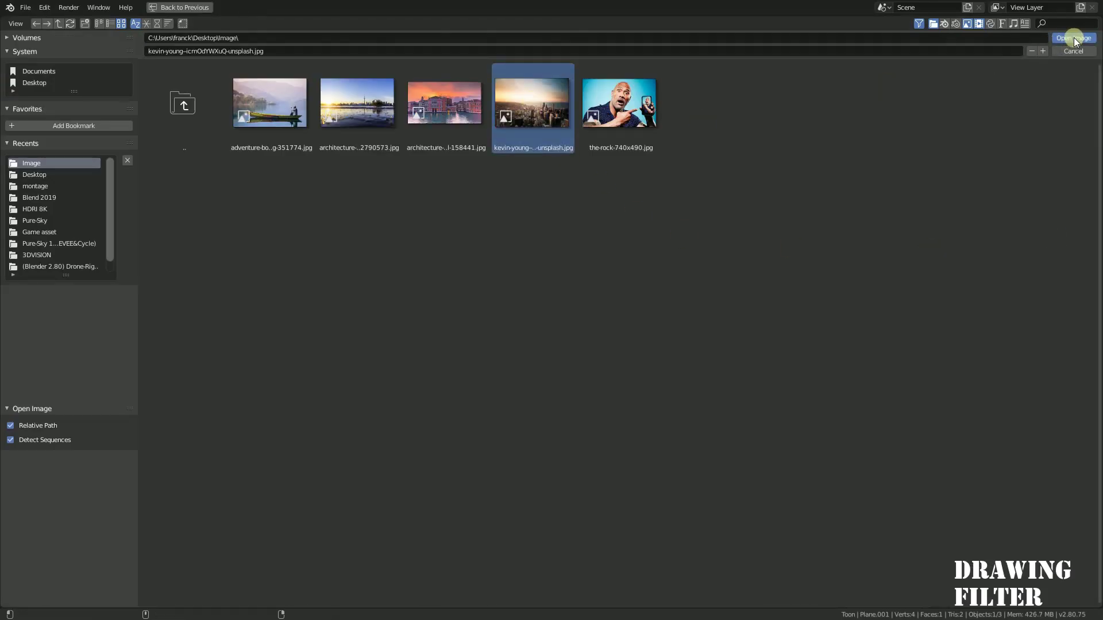
left_click(1074, 39)
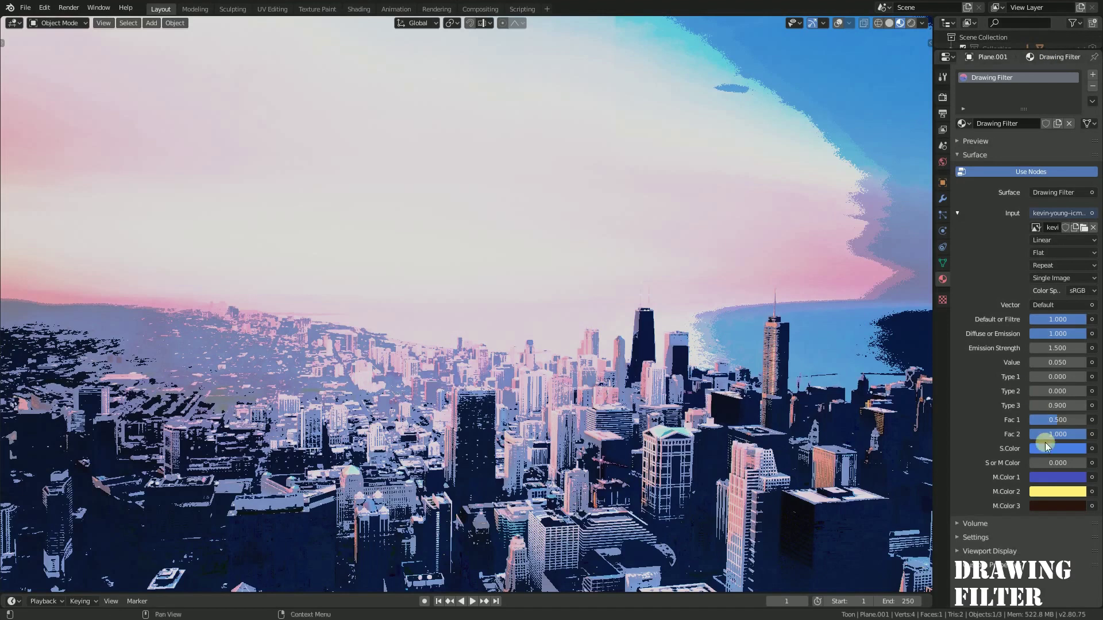
left_click_drag(1057, 406, 747, 396)
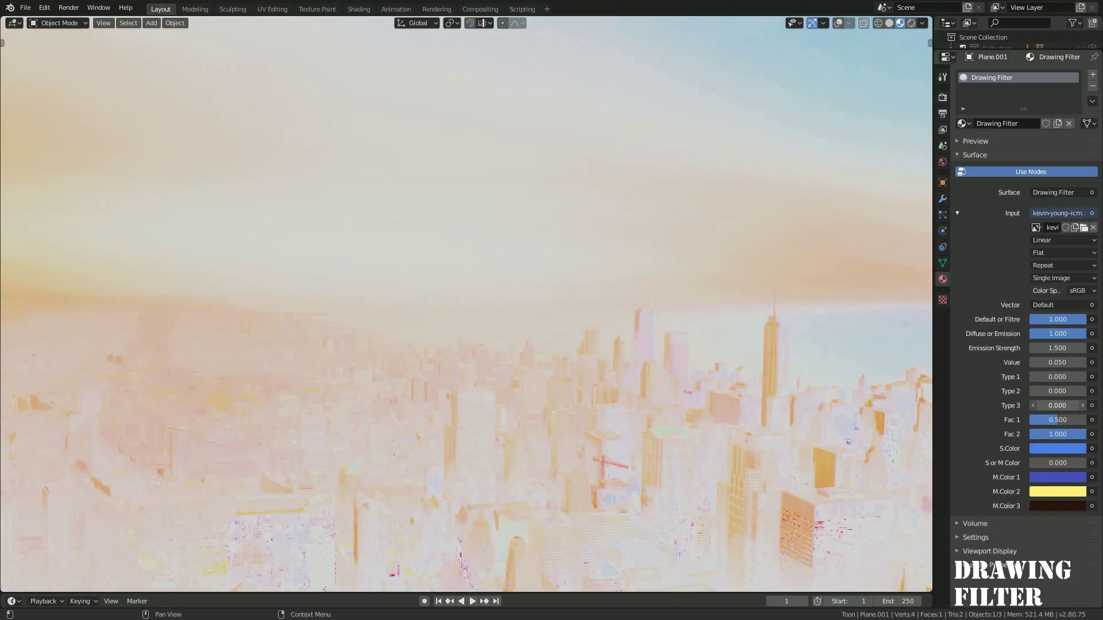
scroll(698, 400, "down", 3)
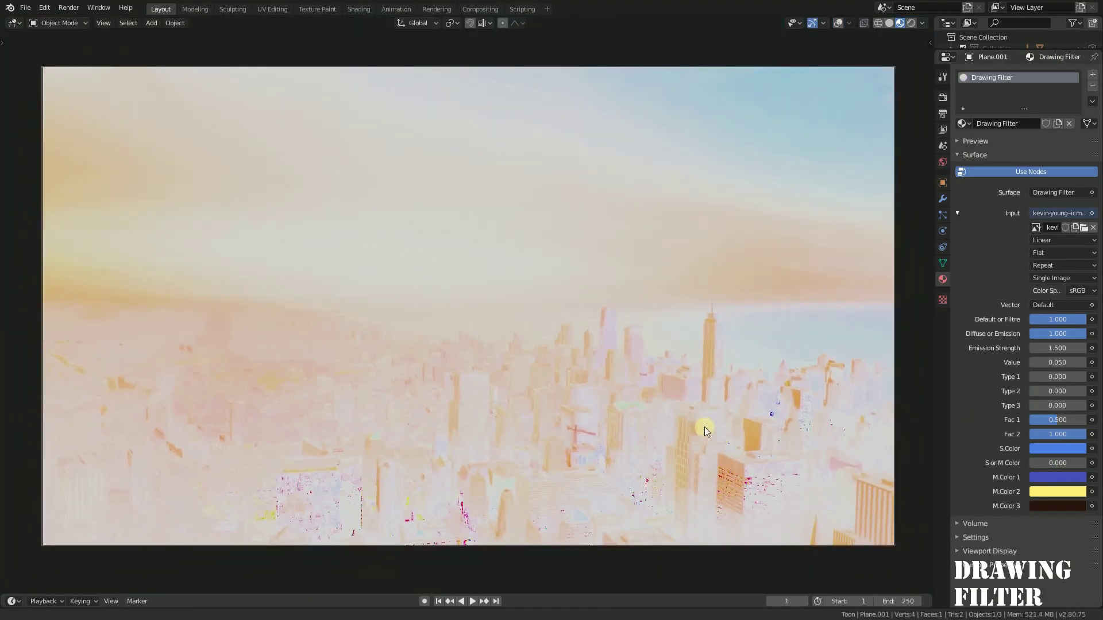
scroll(704, 426, "up", 2)
left_click_drag(1057, 363, 1064, 362)
- Apply the World Drawing Filter to the HDRI with Default or Filtre 1.000, Type 2 0.900, Type 3 1.600
right_click(1082, 461)
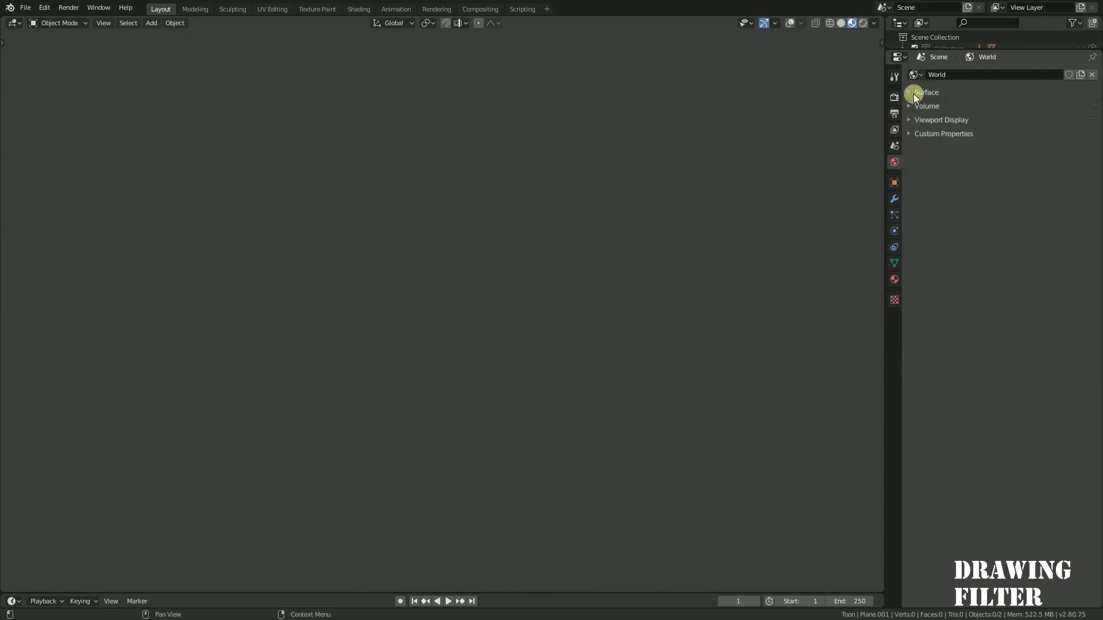
left_click(916, 93)
mouse_move(529, 298)
middle_mouse_down()
mouse_move(584, 308)
mouse_move(778, 288)
mouse_move(449, 301)
mouse_move(567, 298)
mouse_move(633, 335)
mouse_move(583, 311)
middle_mouse_up()
left_click_drag(1039, 161, 1086, 161)
mouse_move(679, 346)
middle_mouse_down()
mouse_move(687, 399)
mouse_move(816, 374)
mouse_move(853, 336)
middle_mouse_up()
mouse_move(1063, 236)
left_mouse_down()
mouse_move(1083, 237)
mouse_move(1086, 224)
left_mouse_up()
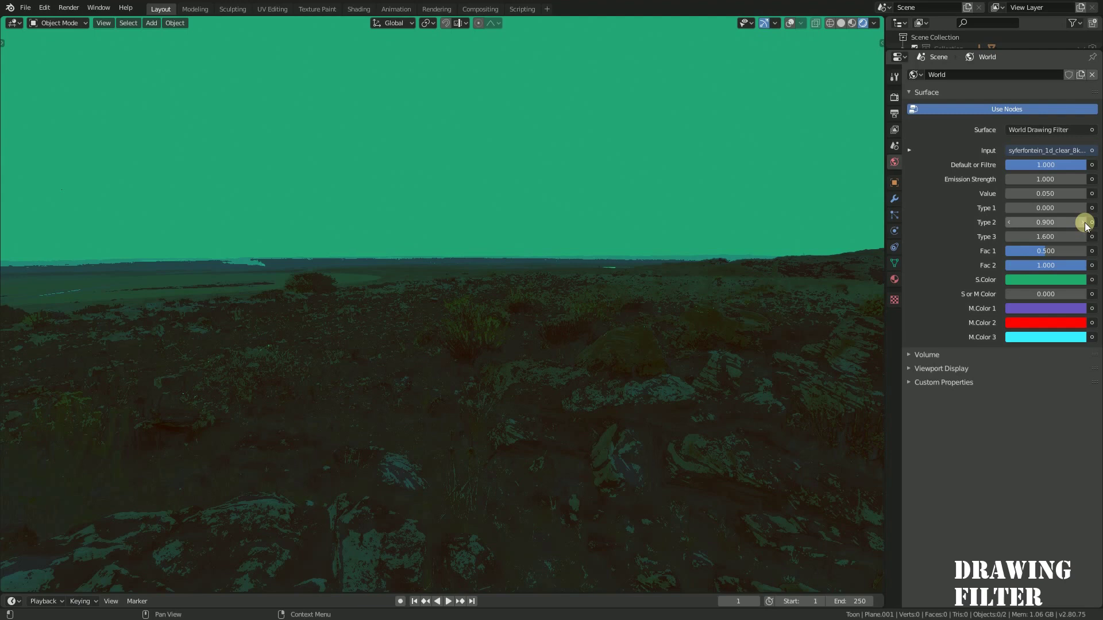
- Raise the world filter's Type 1 to 0.100, orbiting to check the ground and horizon
mouse_move(630, 291)
middle_mouse_down()
mouse_move(586, 387)
mouse_move(633, 394)
mouse_move(722, 324)
mouse_move(802, 322)
mouse_move(398, 324)
mouse_move(230, 270)
middle_mouse_up()
left_click(1083, 208)
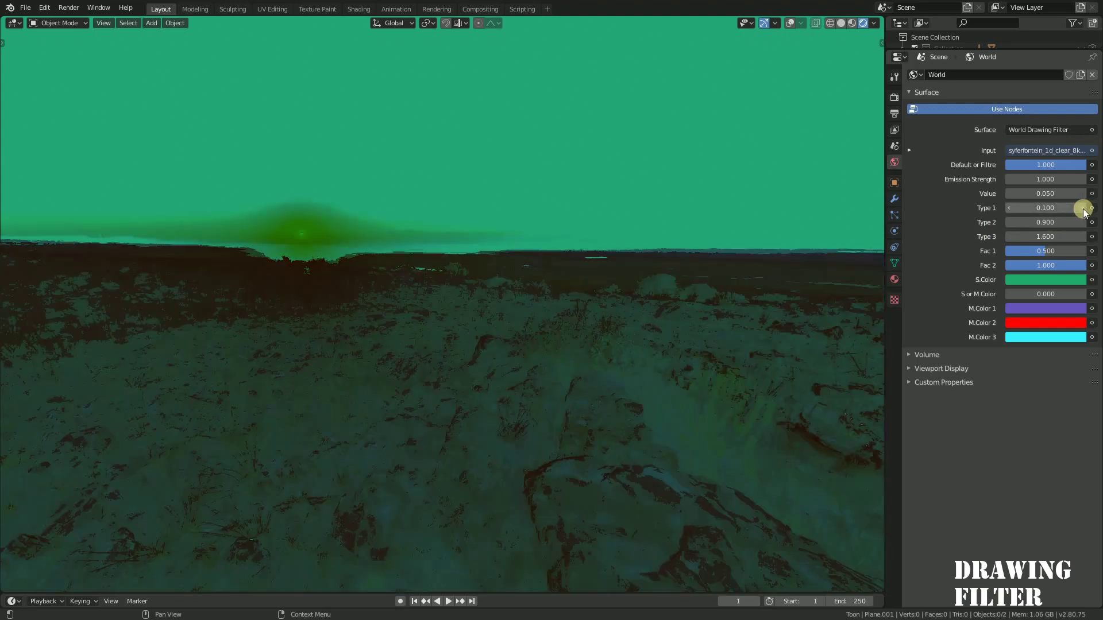
mouse_move(815, 266)
middle_mouse_down()
mouse_move(559, 357)
mouse_move(578, 369)
mouse_move(647, 331)
mouse_move(701, 328)
middle_mouse_up()
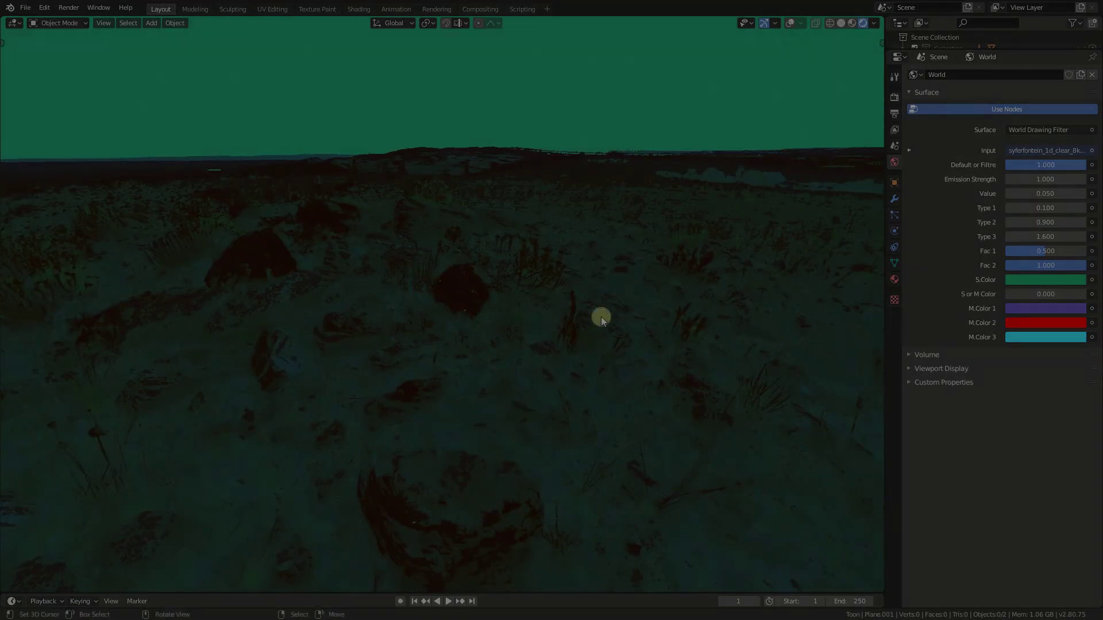